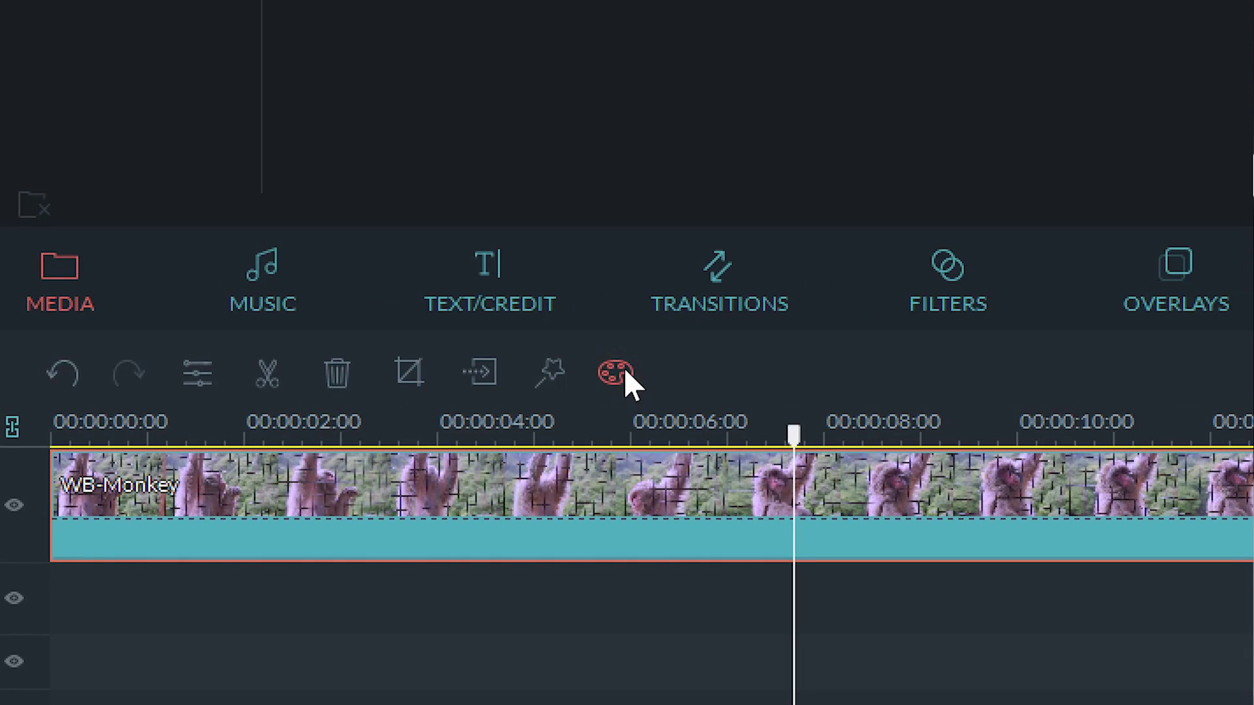
{"action": "left_click", "coordinate": [625, 372]}
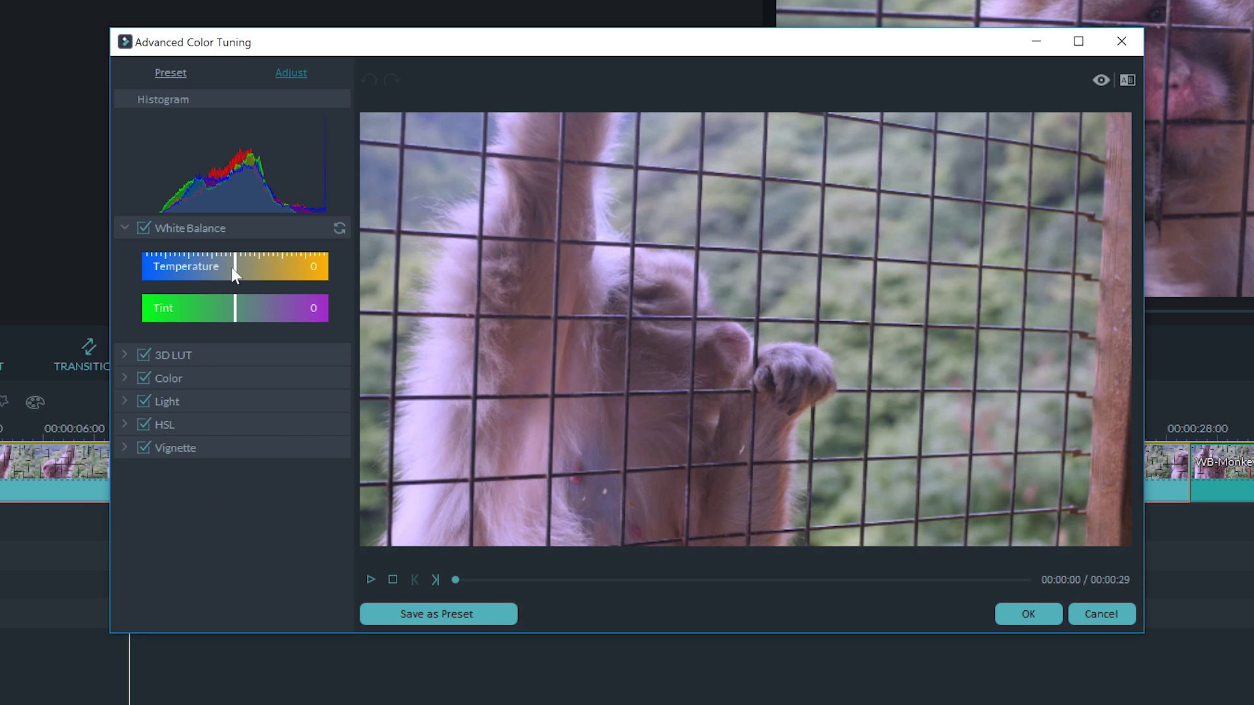
Step: Try a warmer Temperature, reset White Balance, then nudge Tint toward magenta at about 3
{"action": "mouse_move", "coordinate": [236, 273]}
{"action": "left_mouse_down"}
{"action": "mouse_move", "coordinate": [209, 269]}
{"action": "mouse_move", "coordinate": [251, 269]}
{"action": "left_mouse_up"}
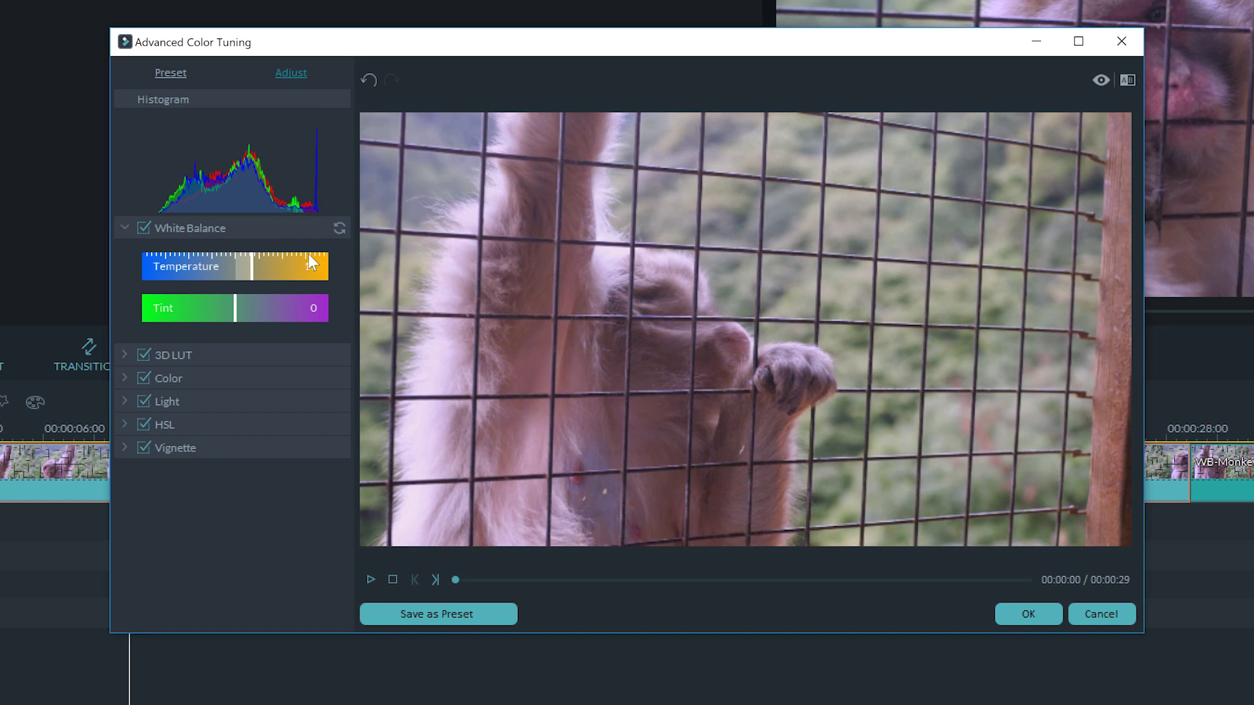
{"action": "left_click", "coordinate": [339, 228]}
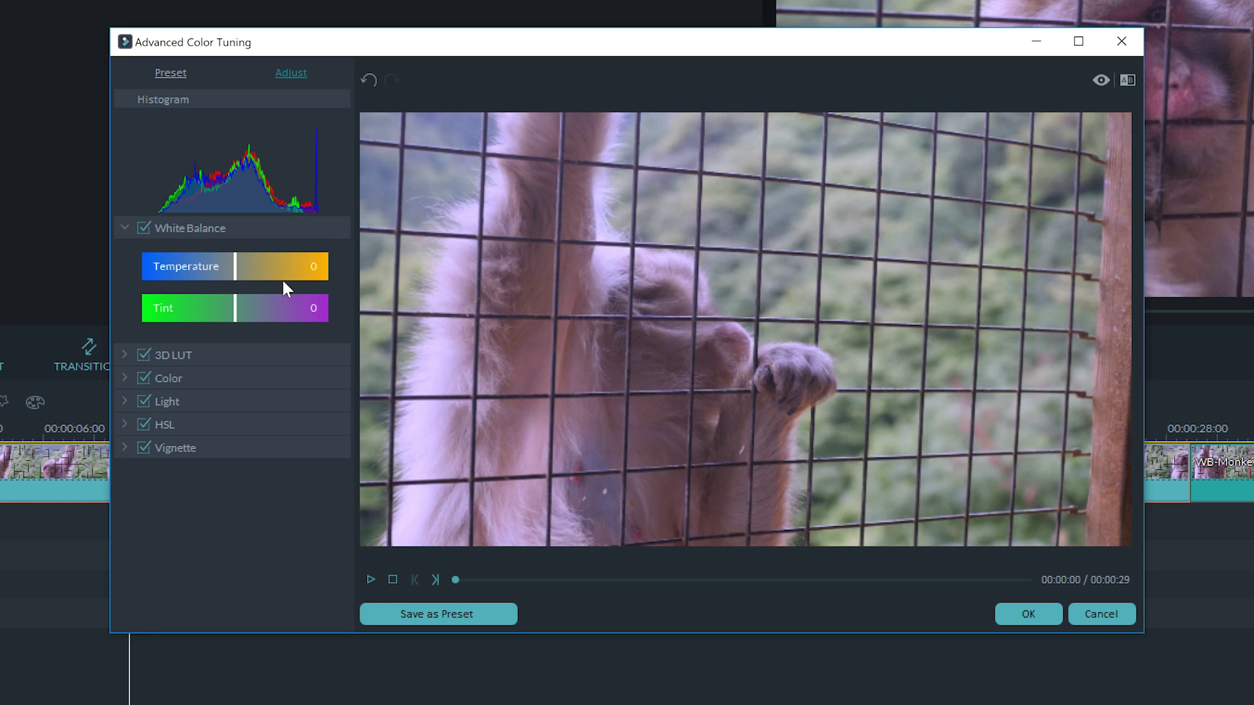
{"action": "mouse_move", "coordinate": [237, 305]}
{"action": "left_mouse_down"}
{"action": "mouse_move", "coordinate": [263, 307]}
{"action": "mouse_move", "coordinate": [218, 316]}
{"action": "mouse_move", "coordinate": [238, 305]}
{"action": "left_mouse_up"}
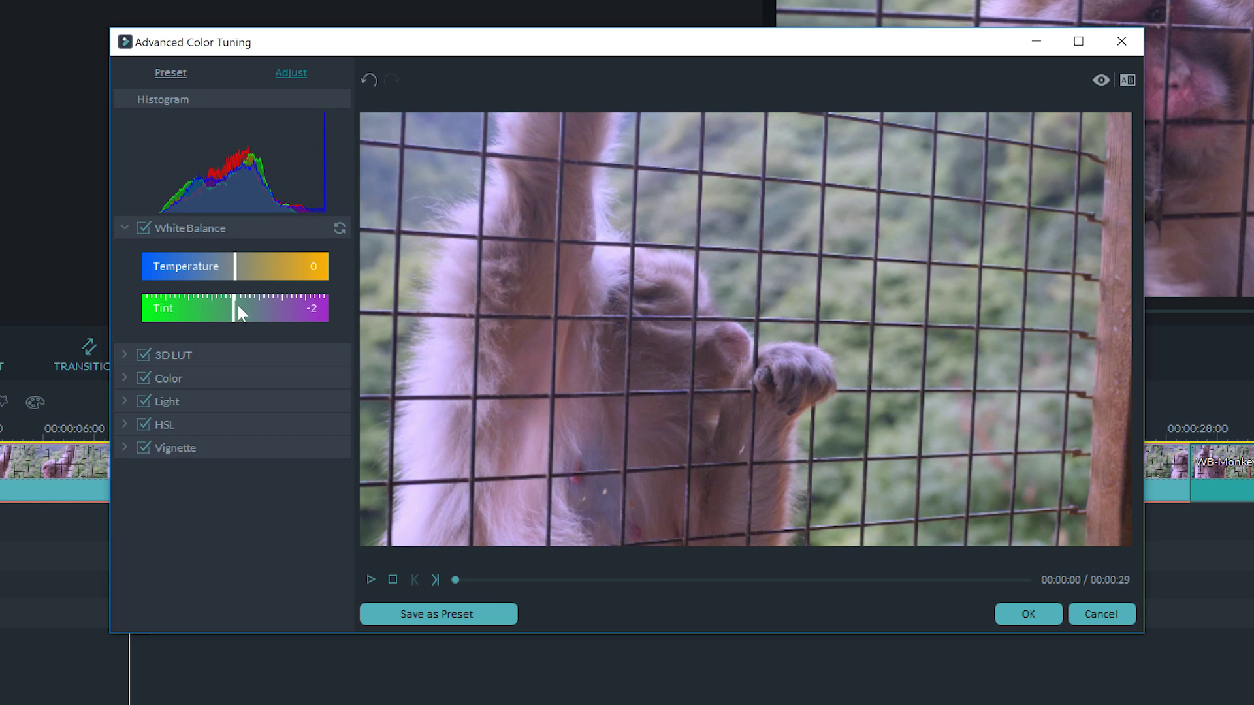
{"action": "left_click", "coordinate": [339, 228]}
Step: Preview the Cool Film, Batman and House of Cards 3D LUTs on the clip
{"action": "left_click", "coordinate": [254, 355]}
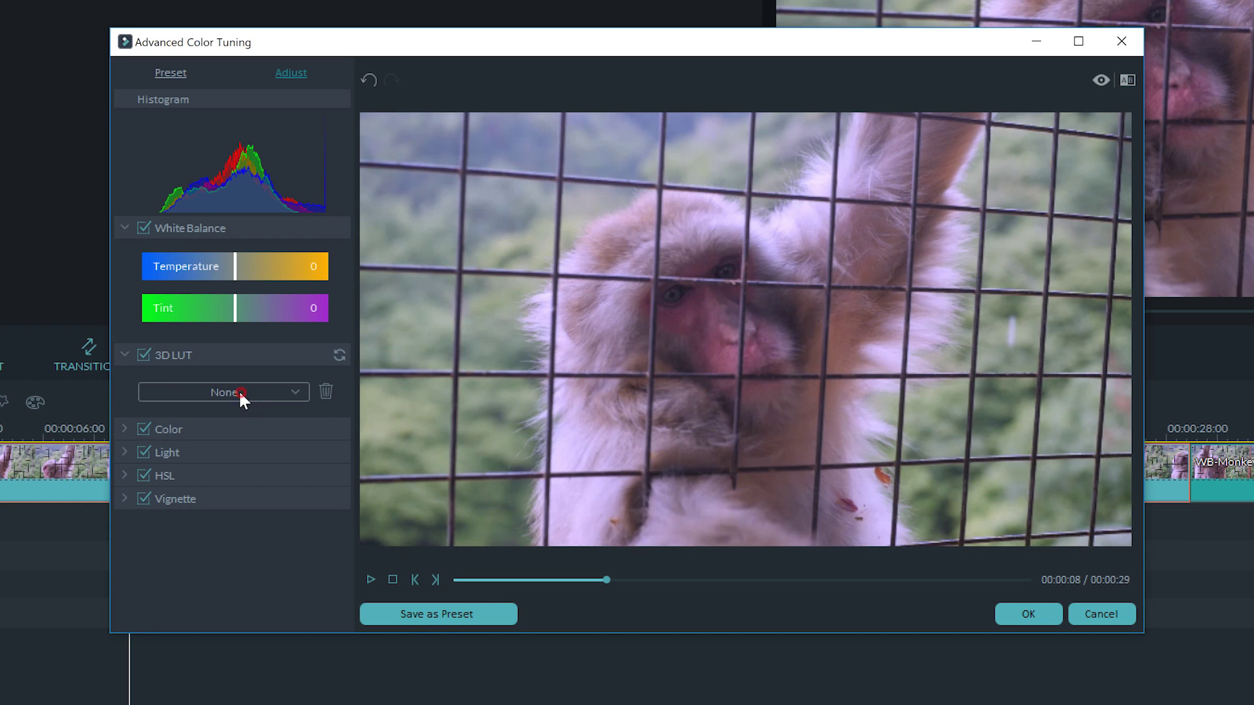
{"action": "left_click", "coordinate": [238, 390]}
{"action": "left_click", "coordinate": [243, 513]}
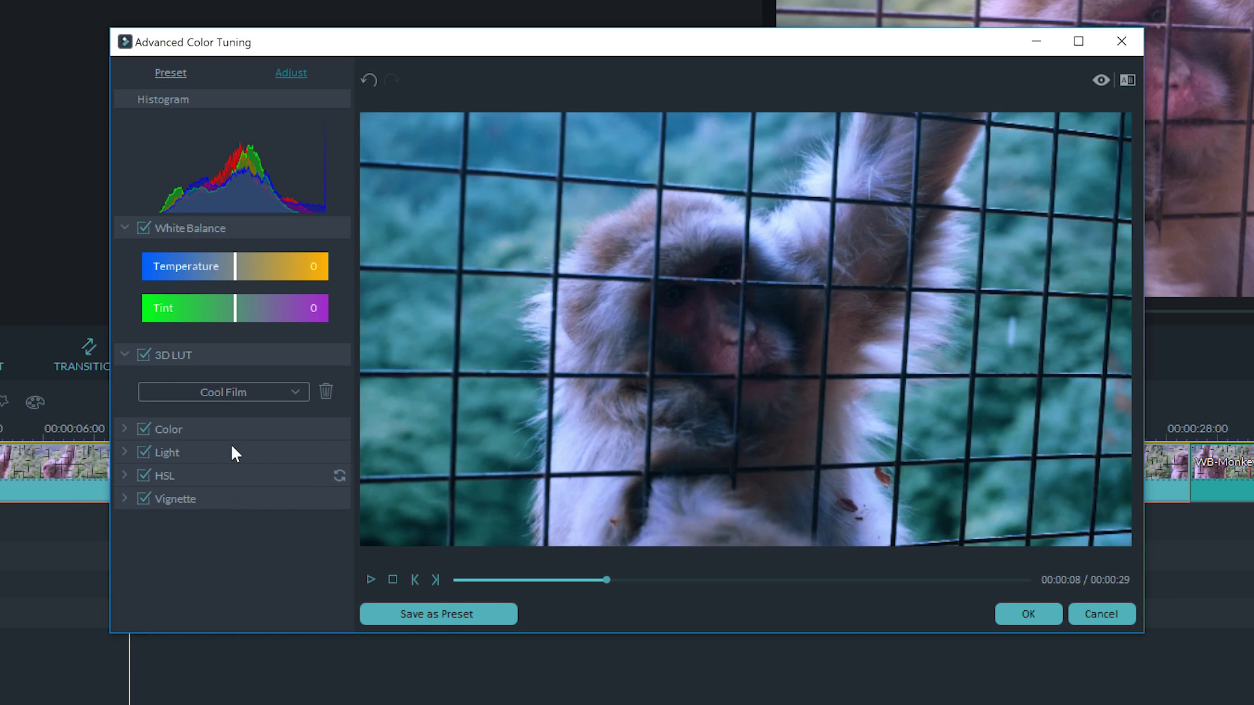
{"action": "left_click", "coordinate": [227, 395]}
{"action": "left_click", "coordinate": [242, 495]}
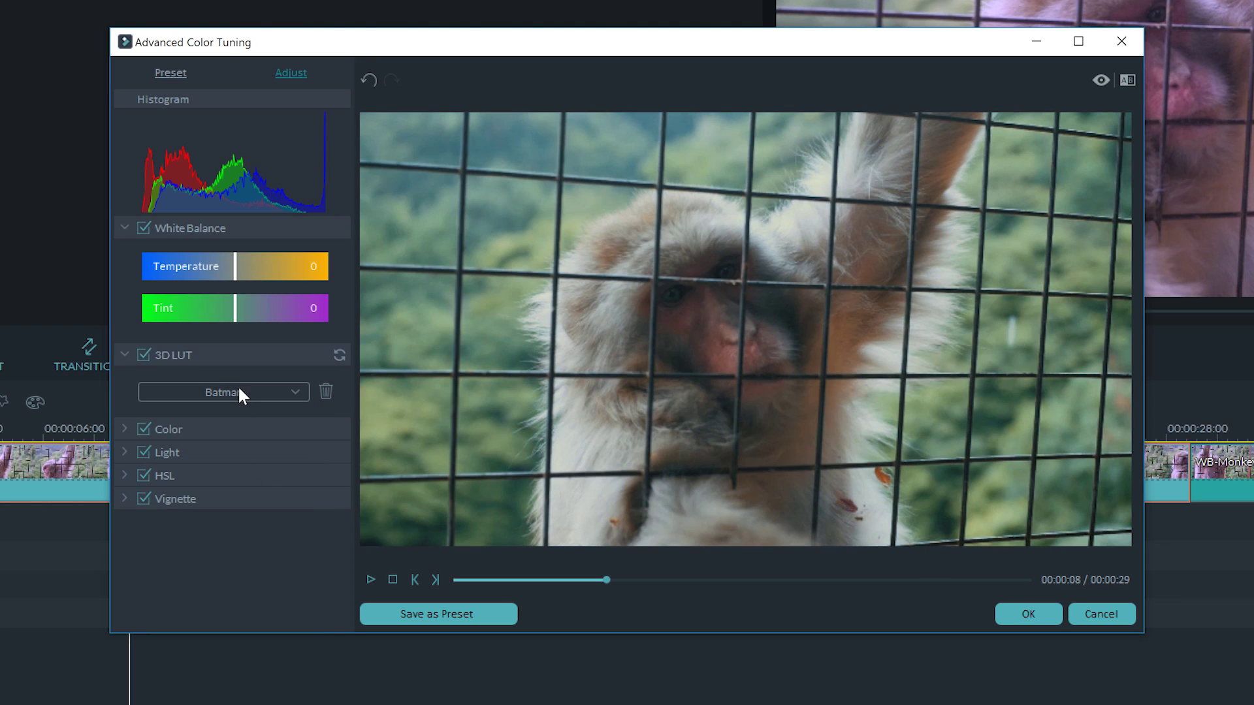
{"action": "left_click", "coordinate": [238, 385]}
{"action": "left_click", "coordinate": [272, 624]}
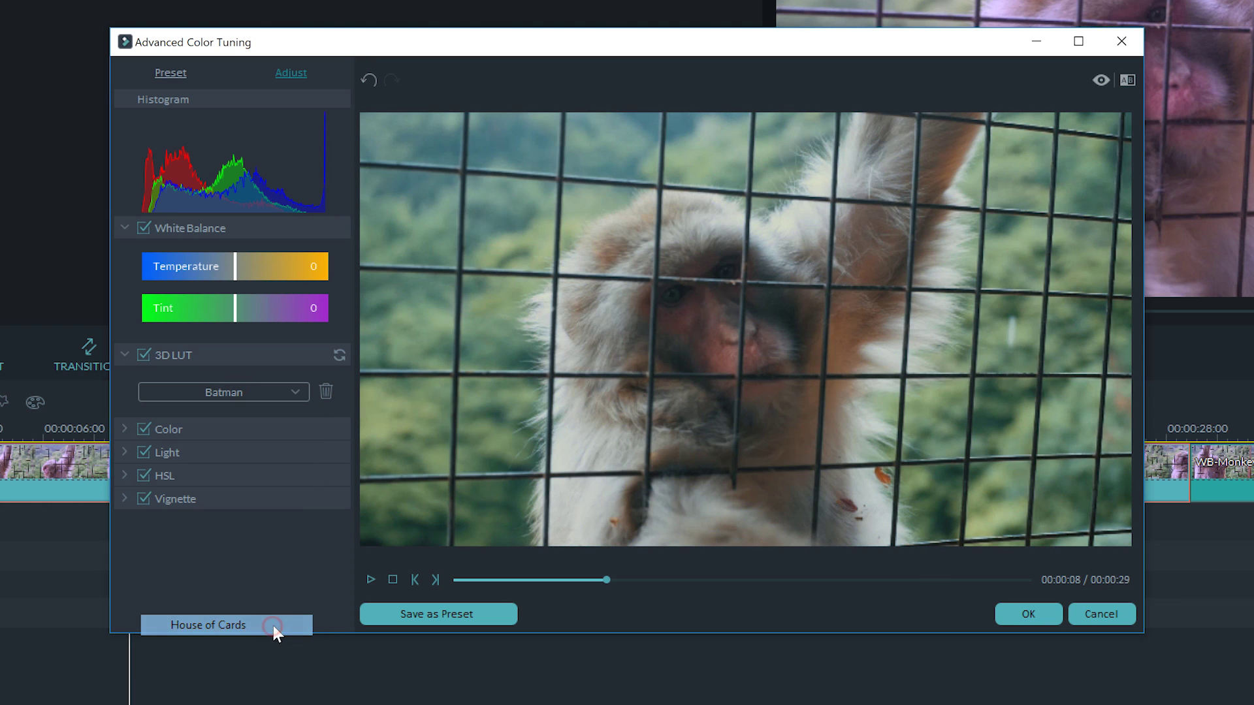
Step: Set the 3D LUT back to None and collapse the 3D LUT and White Balance sections
{"action": "left_click", "coordinate": [336, 356]}
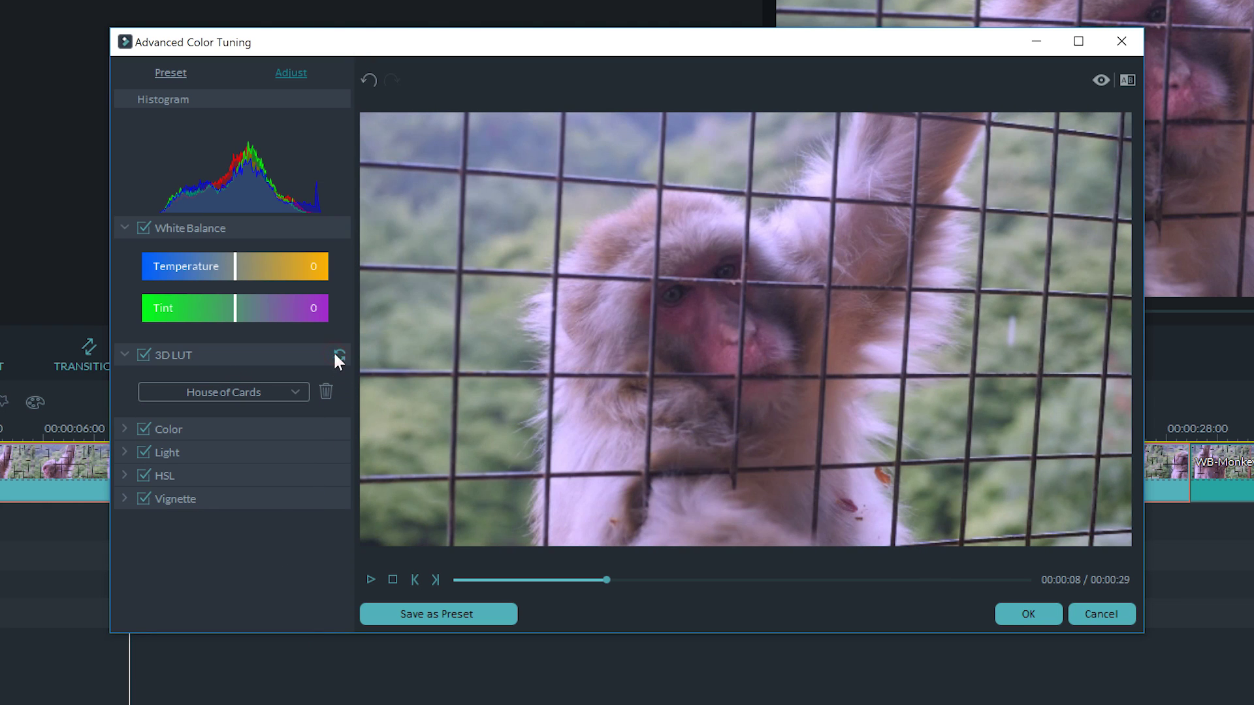
{"action": "left_click", "coordinate": [124, 356]}
{"action": "left_click", "coordinate": [124, 228]}
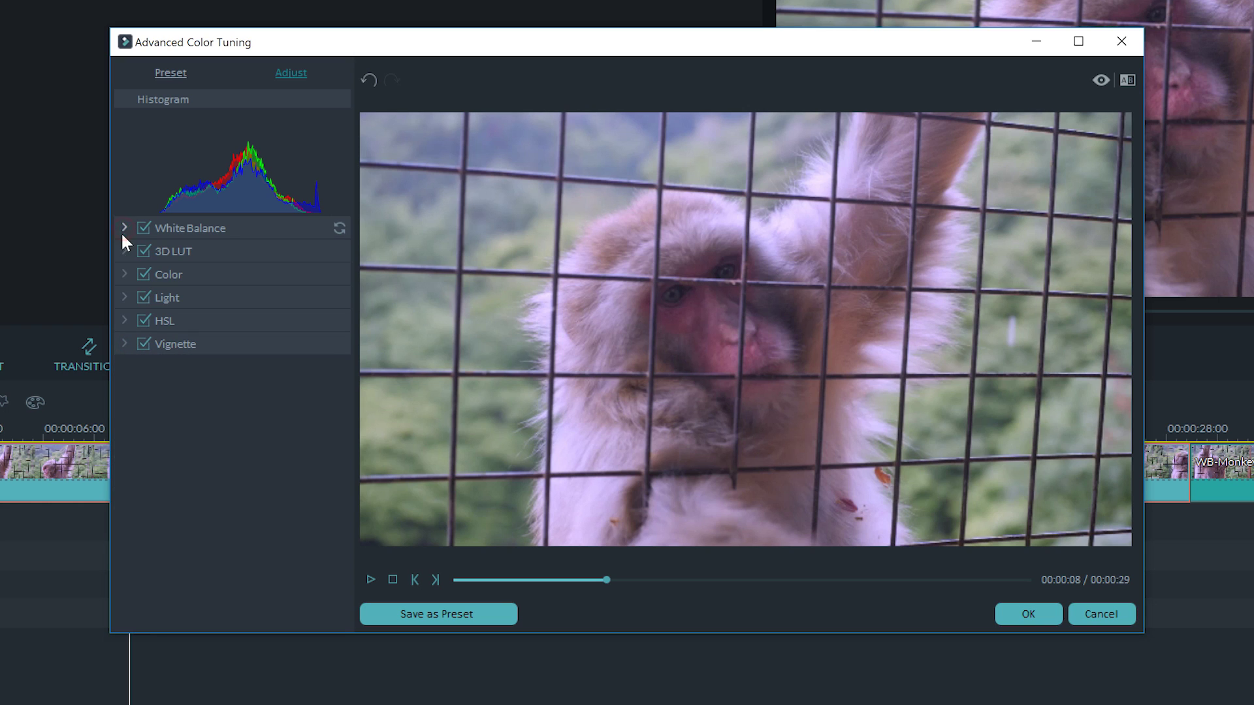
Step: In the Color section, set Exposure to 22 and Brightness to 6 on the monkey clip
{"action": "left_click", "coordinate": [123, 273]}
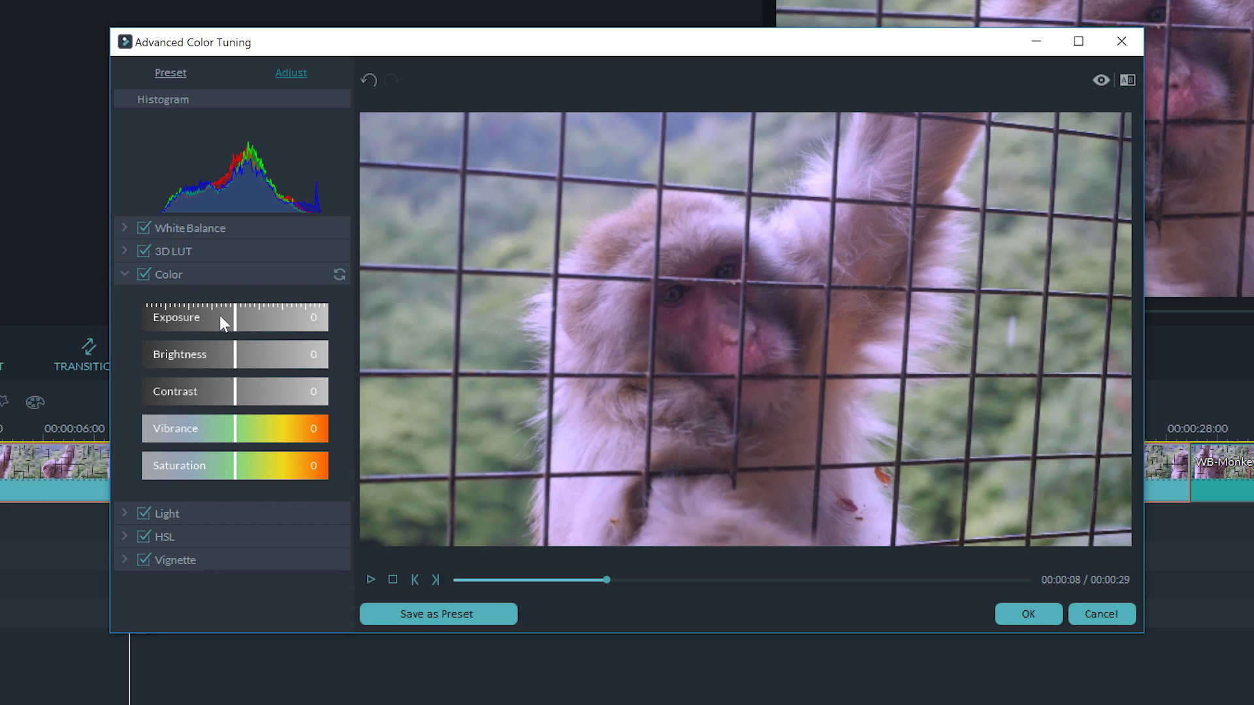
{"action": "left_click_drag", "start_coordinate": [230, 317], "coordinate": [268, 319]}
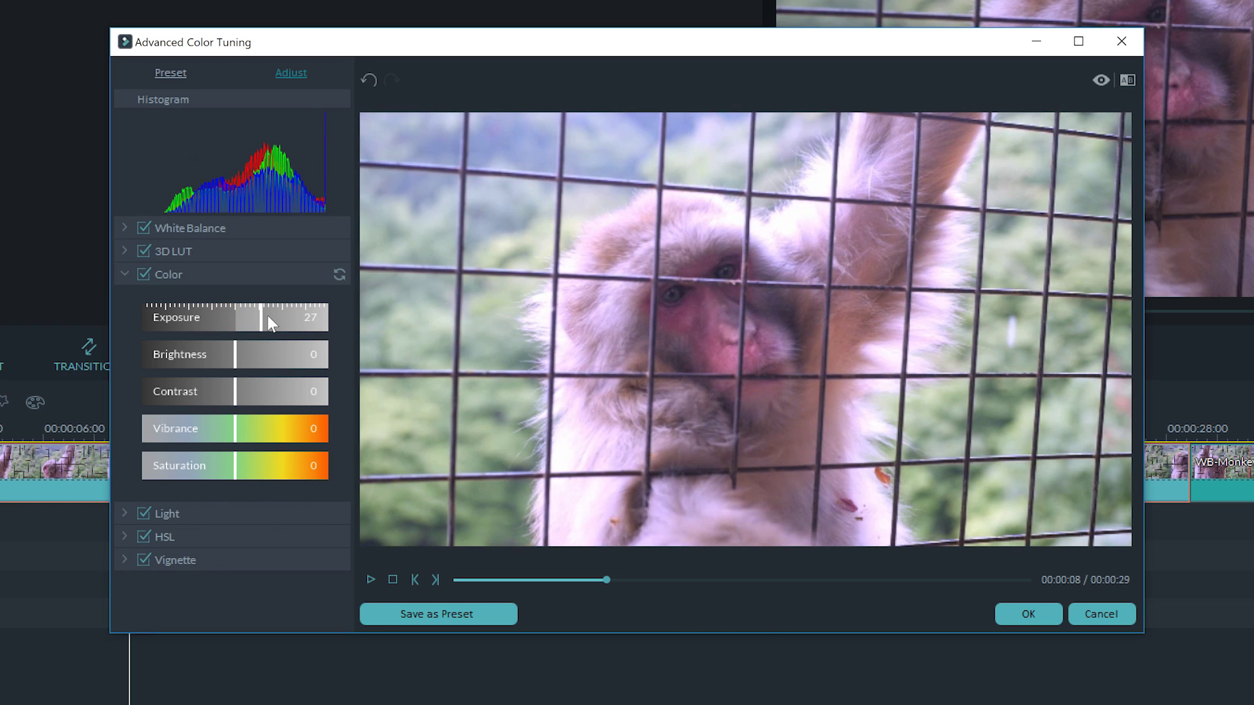
{"action": "left_click_drag", "start_coordinate": [267, 316], "coordinate": [258, 324]}
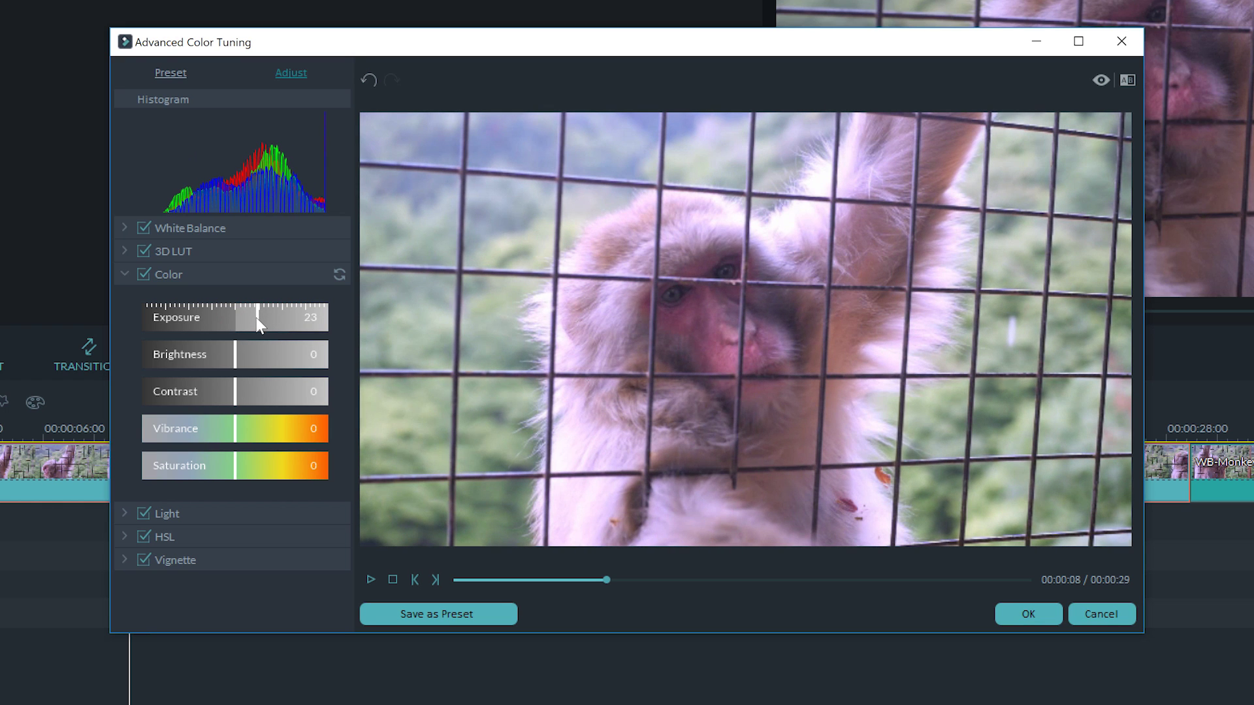
{"action": "mouse_move", "coordinate": [235, 354]}
{"action": "mouse_move", "coordinate": [238, 348]}
{"action": "left_mouse_down"}
{"action": "mouse_move", "coordinate": [213, 358]}
{"action": "mouse_move", "coordinate": [249, 360]}
{"action": "left_mouse_up"}
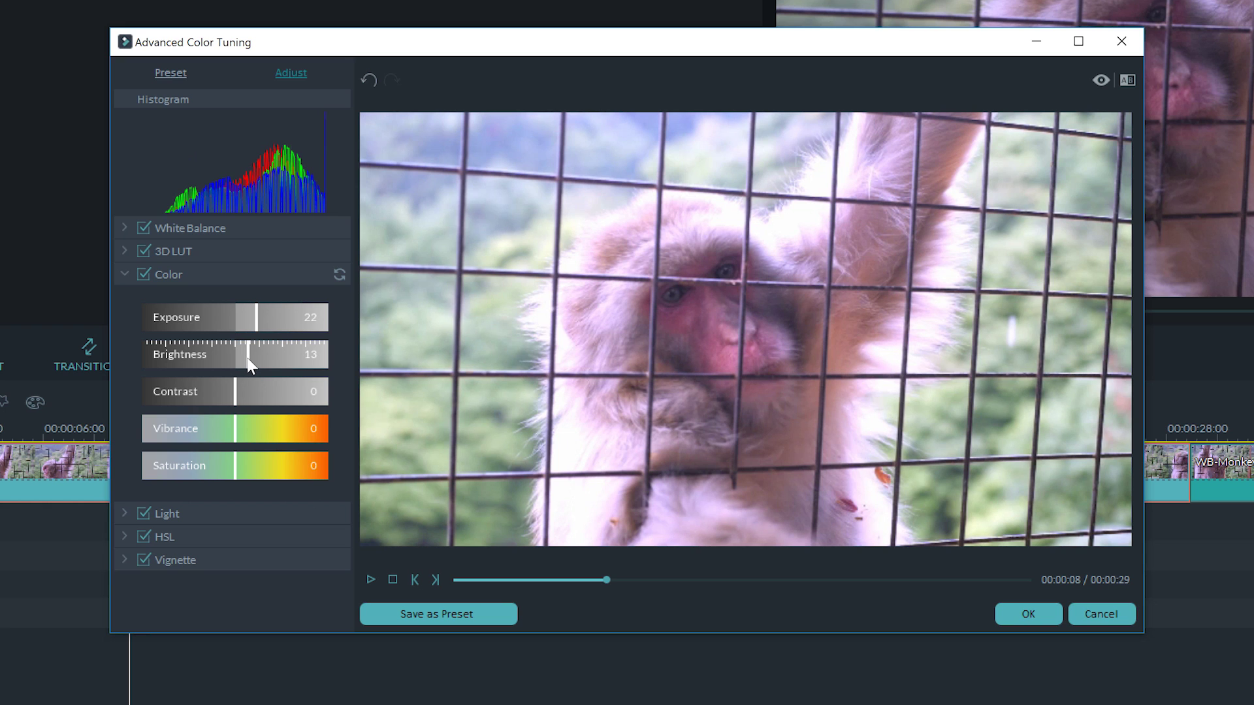
{"action": "left_click_drag", "start_coordinate": [249, 359], "coordinate": [241, 358]}
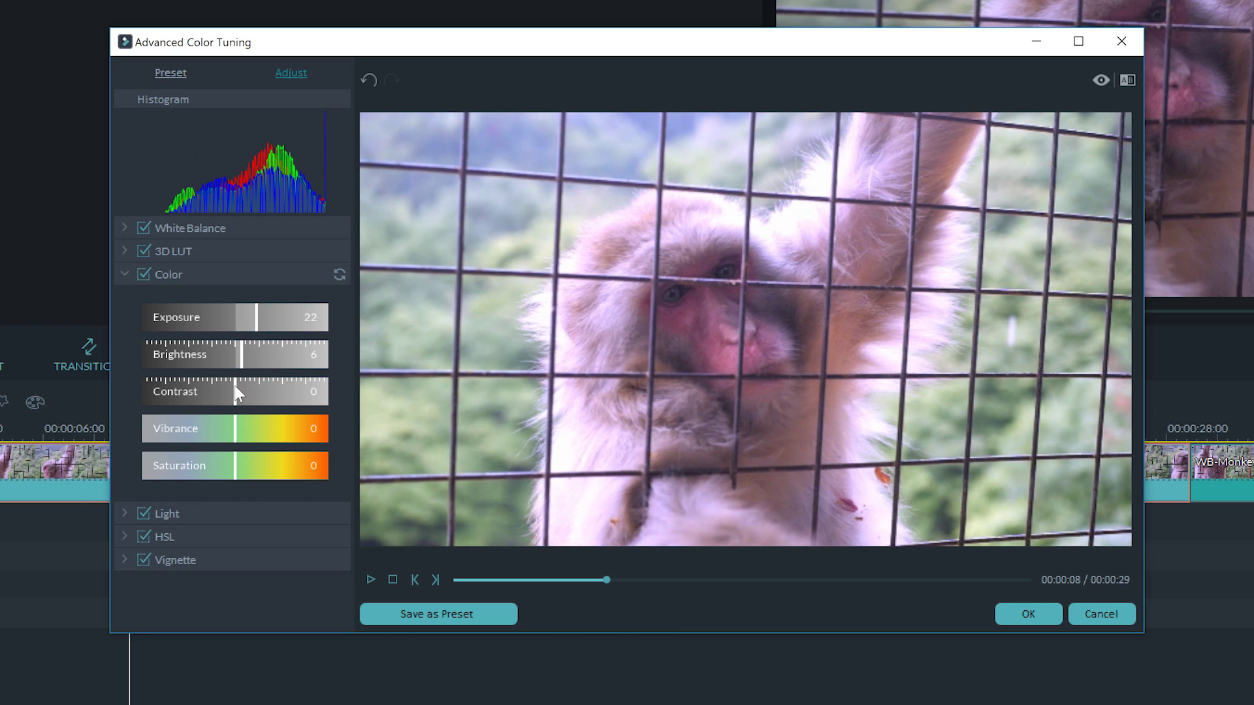
Step: Set Contrast to 13, Vibrance to -46 and Saturation to 29
{"action": "mouse_move", "coordinate": [235, 386]}
{"action": "left_mouse_down"}
{"action": "mouse_move", "coordinate": [244, 386]}
{"action": "mouse_move", "coordinate": [202, 388]}
{"action": "left_mouse_up"}
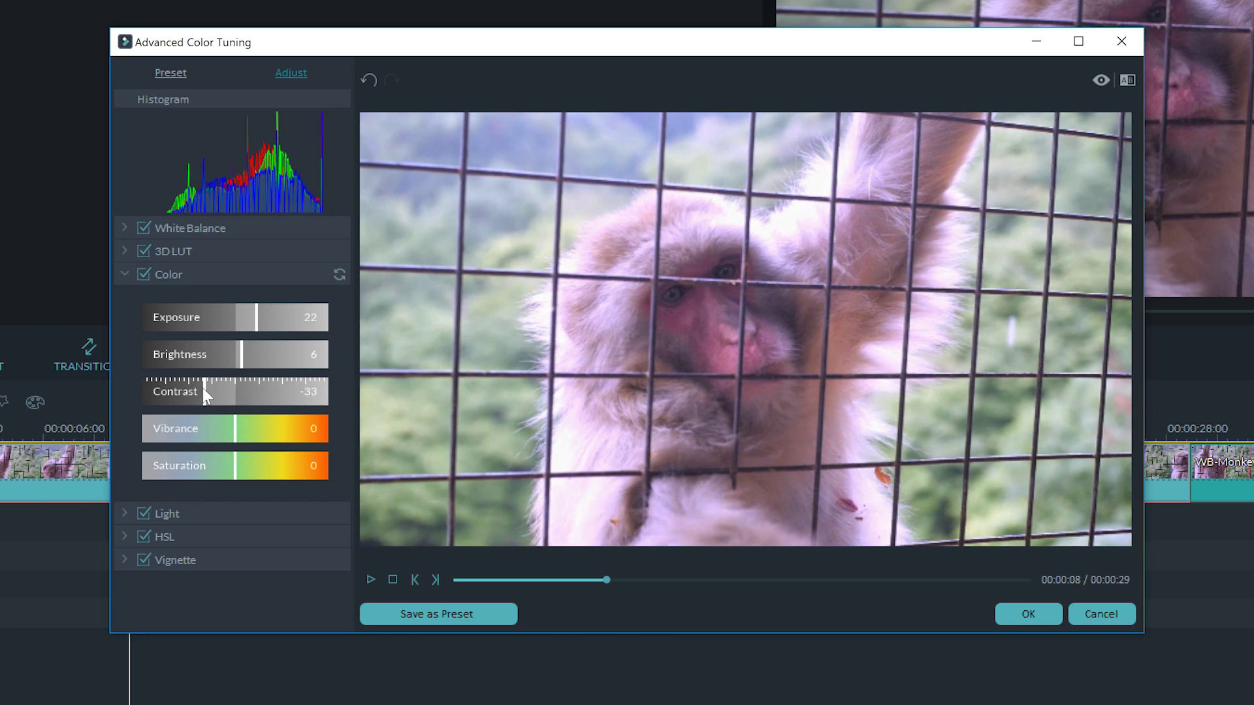
{"action": "left_click_drag", "start_coordinate": [209, 388], "coordinate": [243, 386]}
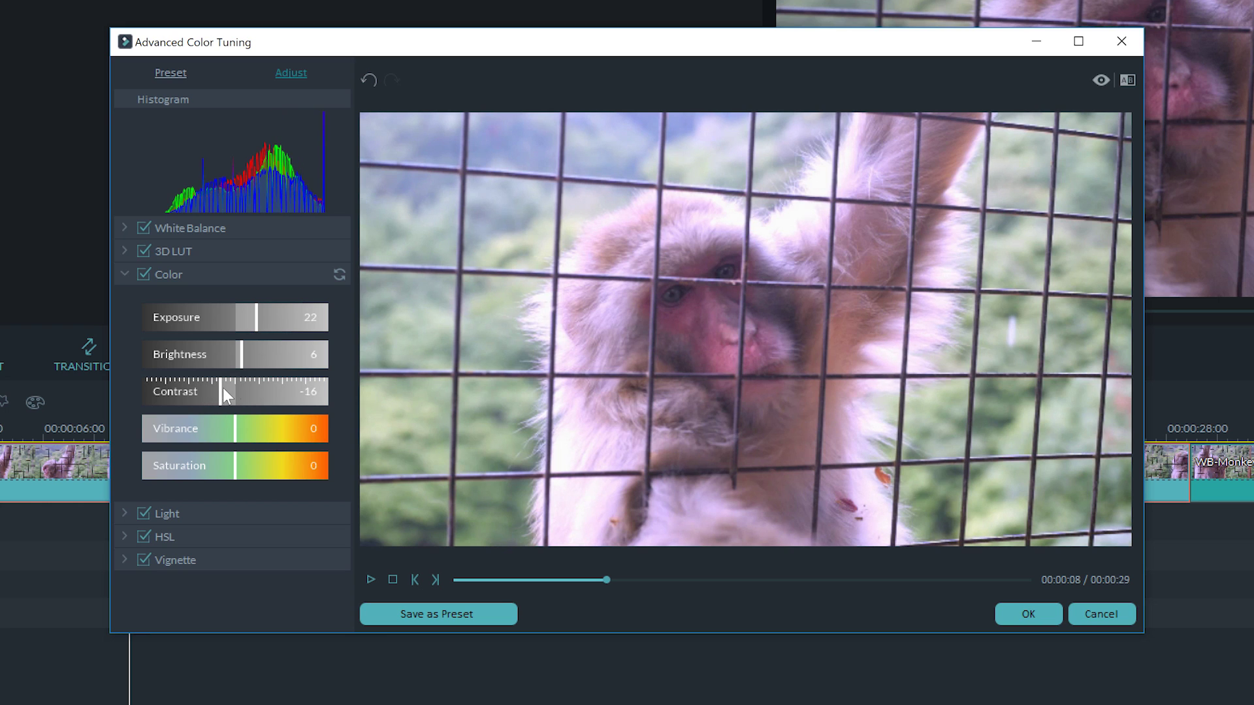
{"action": "left_click_drag", "start_coordinate": [243, 386], "coordinate": [214, 440]}
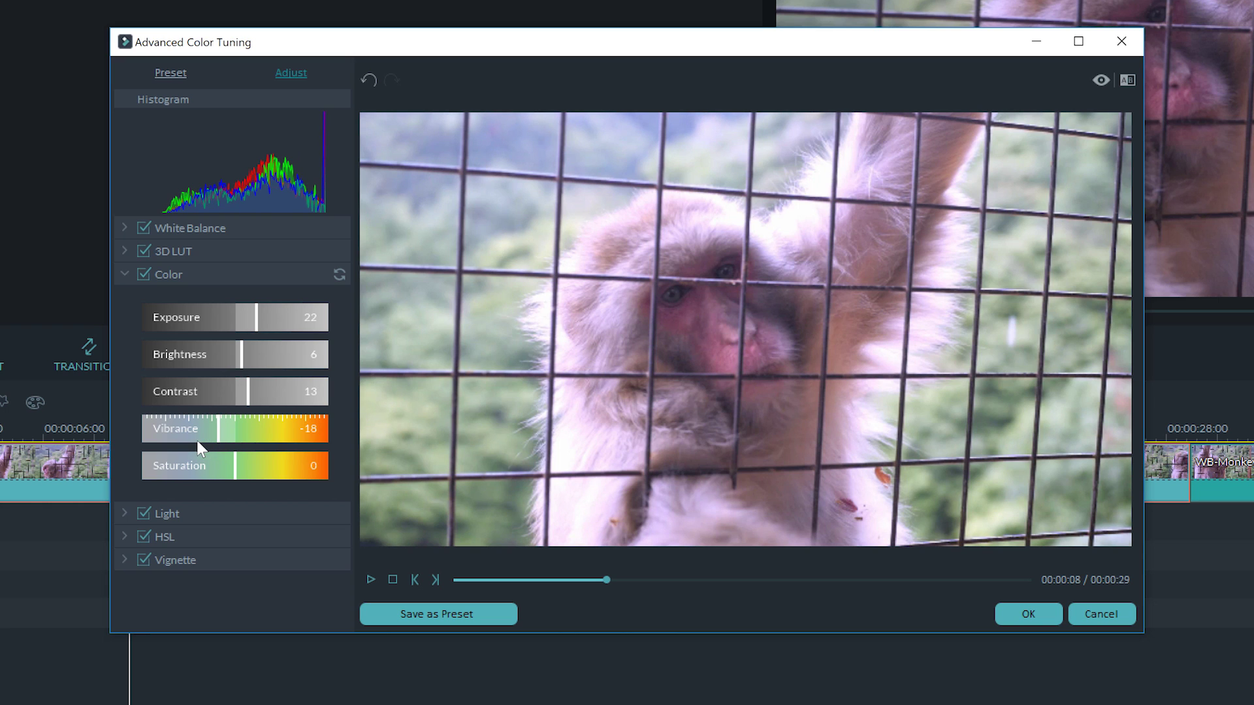
{"action": "left_click_drag", "start_coordinate": [197, 442], "coordinate": [194, 445]}
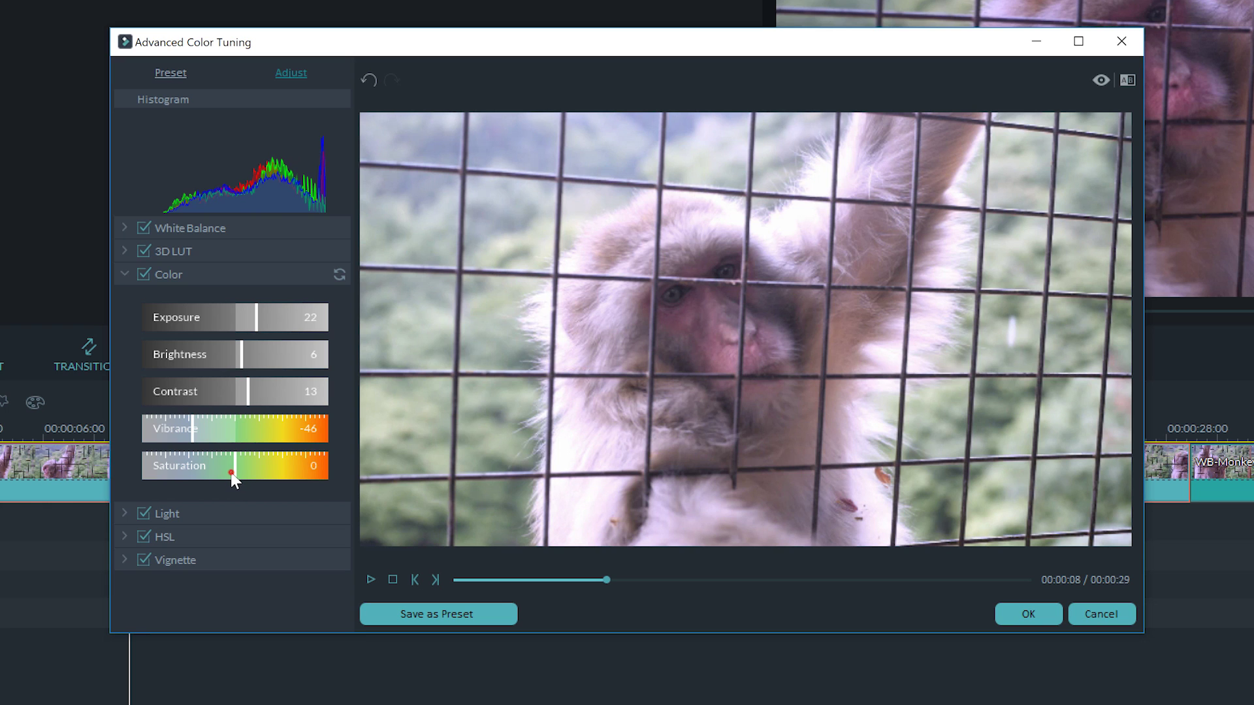
{"action": "mouse_move", "coordinate": [231, 474]}
{"action": "left_mouse_down"}
{"action": "mouse_move", "coordinate": [199, 472]}
{"action": "mouse_move", "coordinate": [267, 478]}
{"action": "left_mouse_up"}
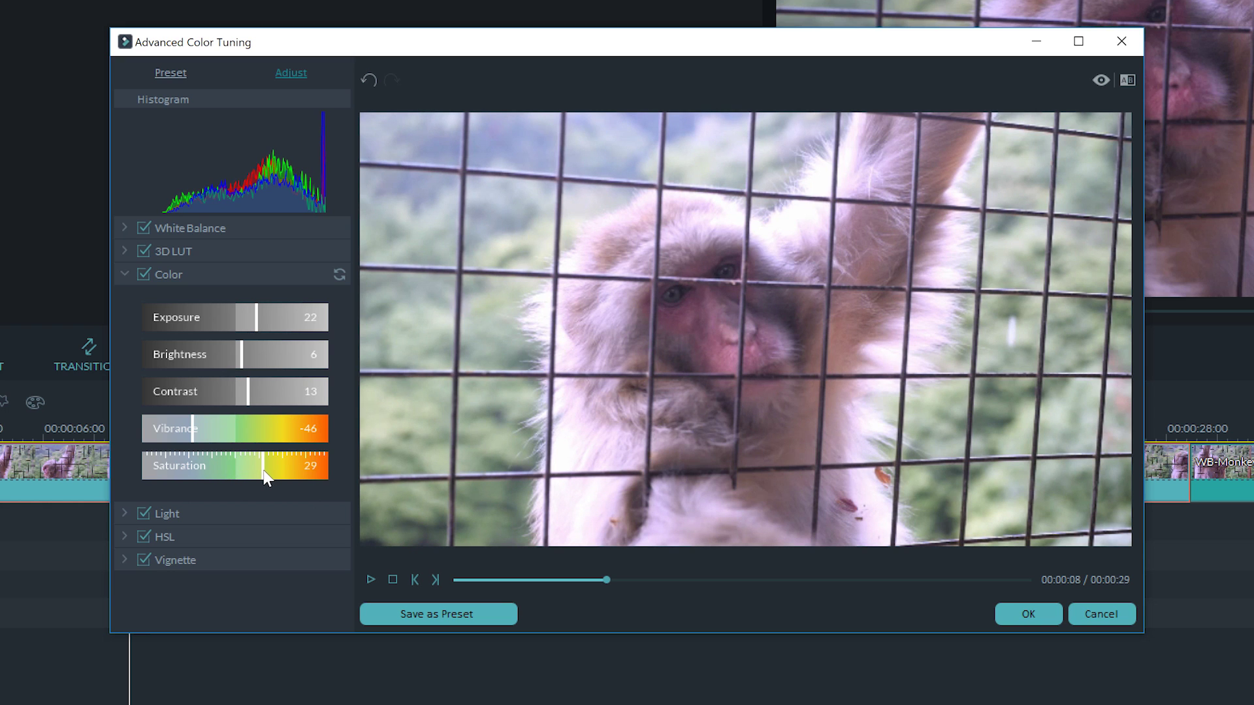
{"action": "left_click", "coordinate": [228, 513]}
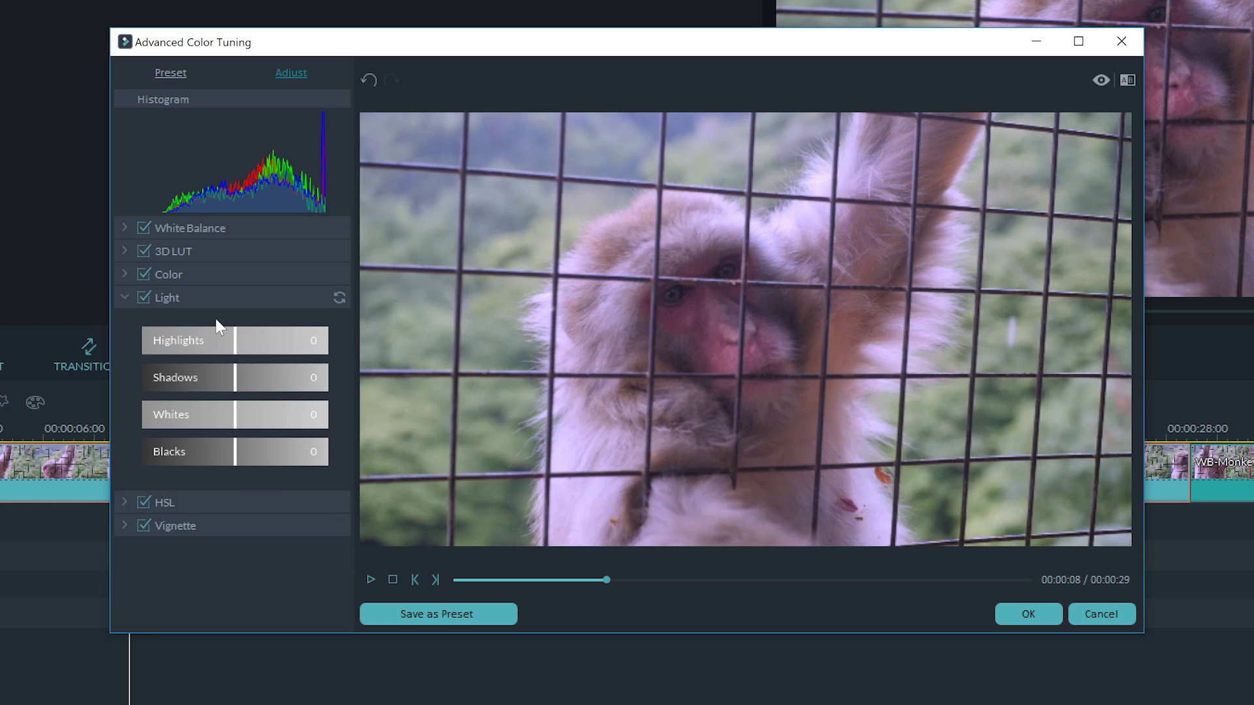
Step: Experiment with Highlights, Shadows, Whites and Blacks, then reset all Light values to 0
{"action": "left_click", "coordinate": [243, 342]}
{"action": "mouse_move", "coordinate": [244, 345]}
{"action": "left_mouse_down"}
{"action": "mouse_move", "coordinate": [267, 343]}
{"action": "mouse_move", "coordinate": [258, 351]}
{"action": "left_mouse_up"}
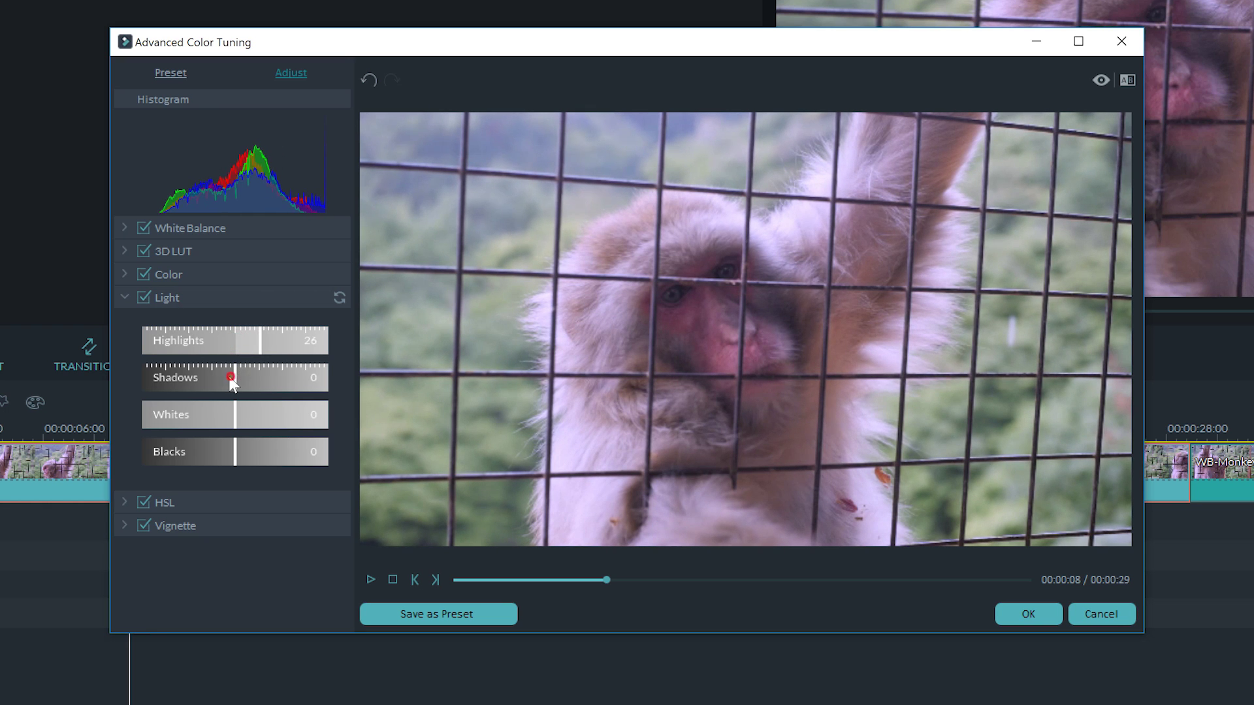
{"action": "left_click_drag", "start_coordinate": [232, 378], "coordinate": [224, 380]}
{"action": "mouse_move", "coordinate": [239, 409]}
{"action": "left_mouse_down"}
{"action": "mouse_move", "coordinate": [266, 405]}
{"action": "mouse_move", "coordinate": [241, 446]}
{"action": "mouse_move", "coordinate": [261, 442]}
{"action": "mouse_move", "coordinate": [192, 436]}
{"action": "left_mouse_up"}
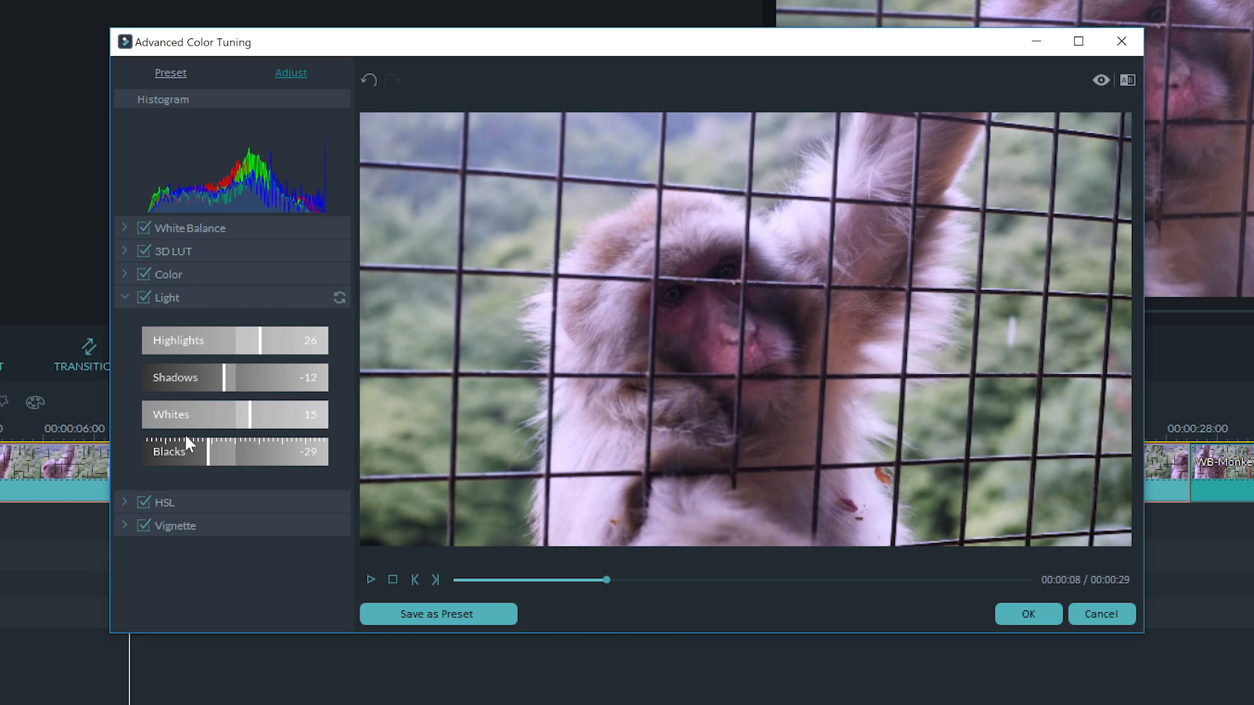
{"action": "left_click", "coordinate": [220, 437]}
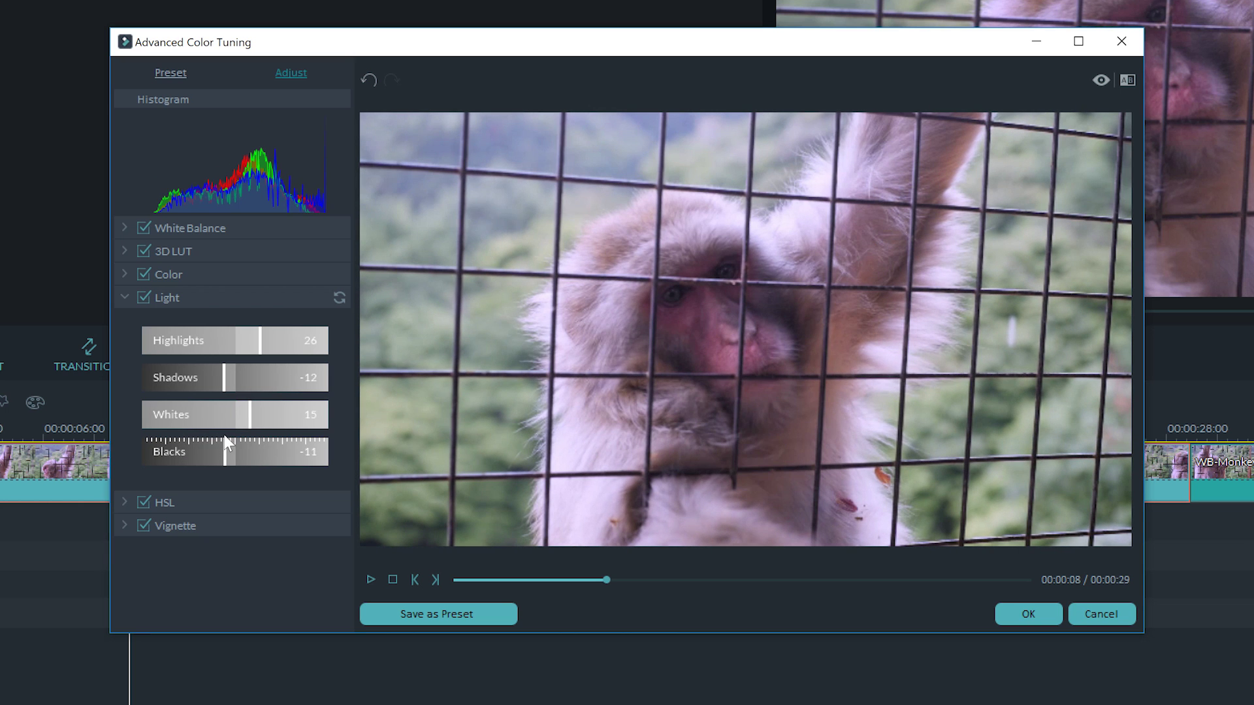
{"action": "mouse_move", "coordinate": [247, 411]}
{"action": "left_mouse_down"}
{"action": "mouse_move", "coordinate": [281, 413]}
{"action": "mouse_move", "coordinate": [252, 417]}
{"action": "mouse_move", "coordinate": [225, 376]}
{"action": "left_mouse_up"}
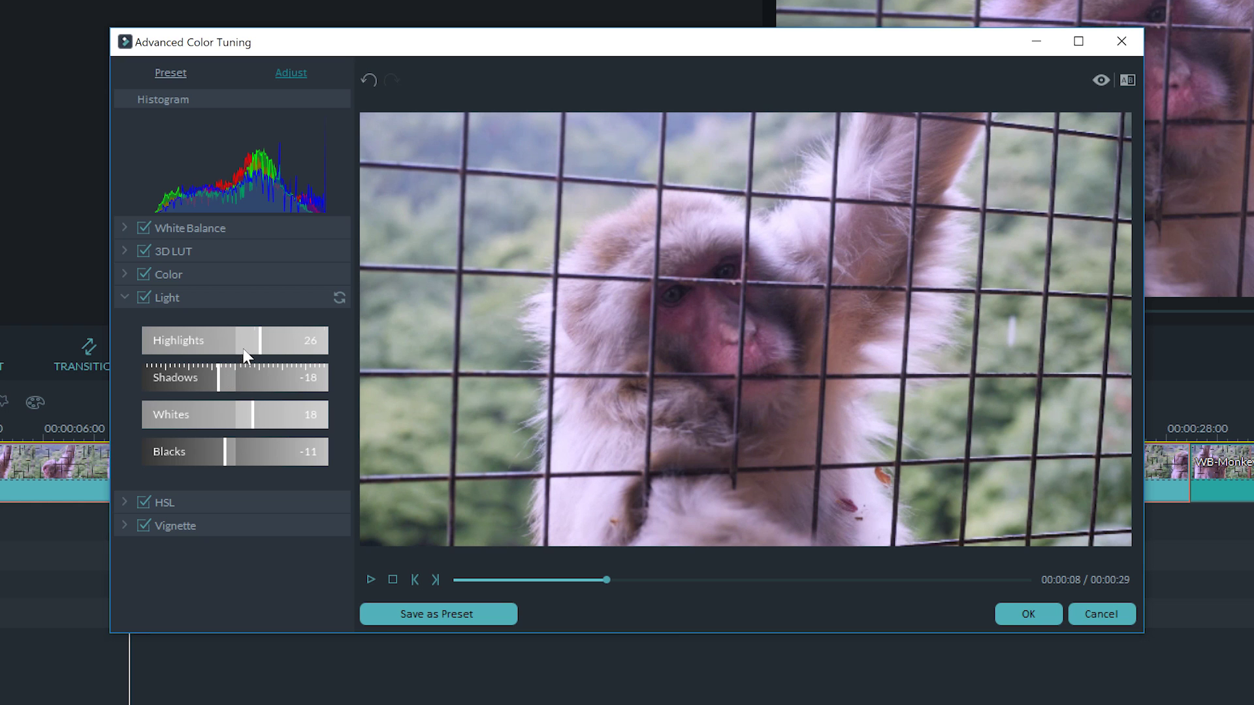
{"action": "left_click_drag", "start_coordinate": [255, 341], "coordinate": [264, 337]}
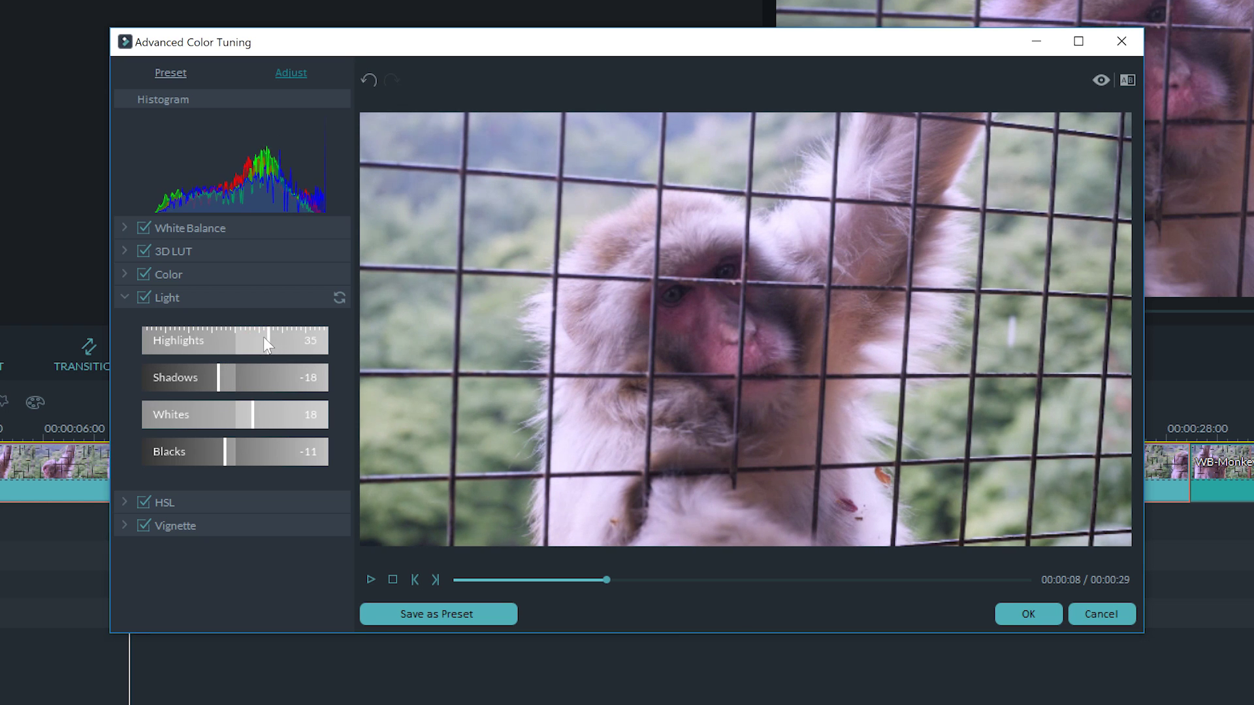
{"action": "left_click", "coordinate": [339, 295]}
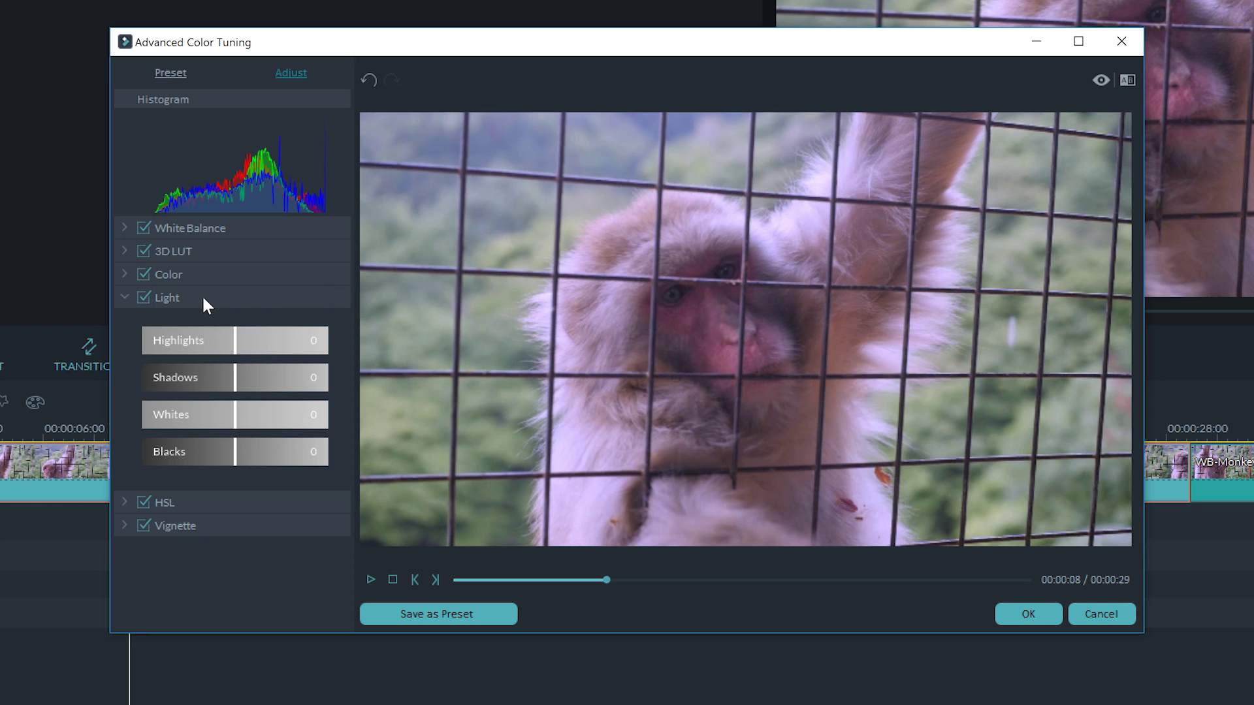
Step: Test the red Hue and Saturation sliders in HSL, then reset all HSL values to zero
{"action": "left_click", "coordinate": [126, 295]}
{"action": "left_click", "coordinate": [124, 321]}
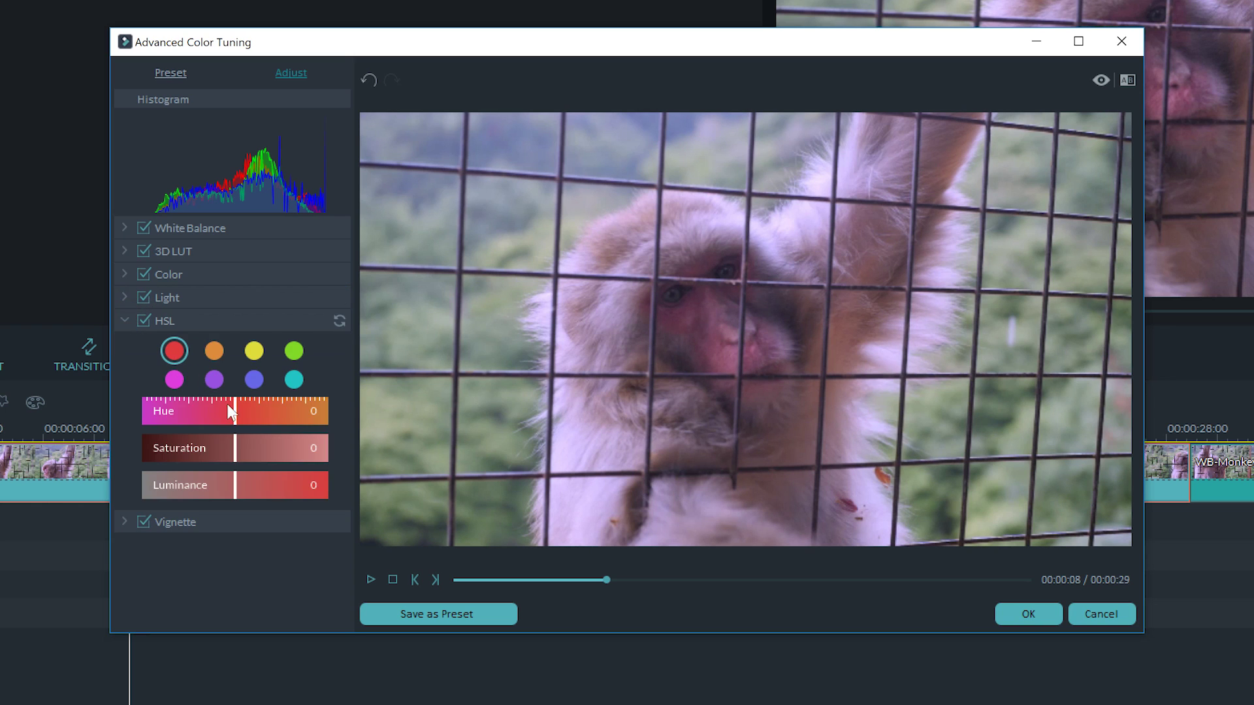
{"action": "mouse_move", "coordinate": [235, 448]}
{"action": "left_mouse_down"}
{"action": "mouse_move", "coordinate": [260, 444]}
{"action": "mouse_move", "coordinate": [77, 425]}
{"action": "left_mouse_up"}
{"action": "left_click_drag", "start_coordinate": [202, 418], "coordinate": [228, 410]}
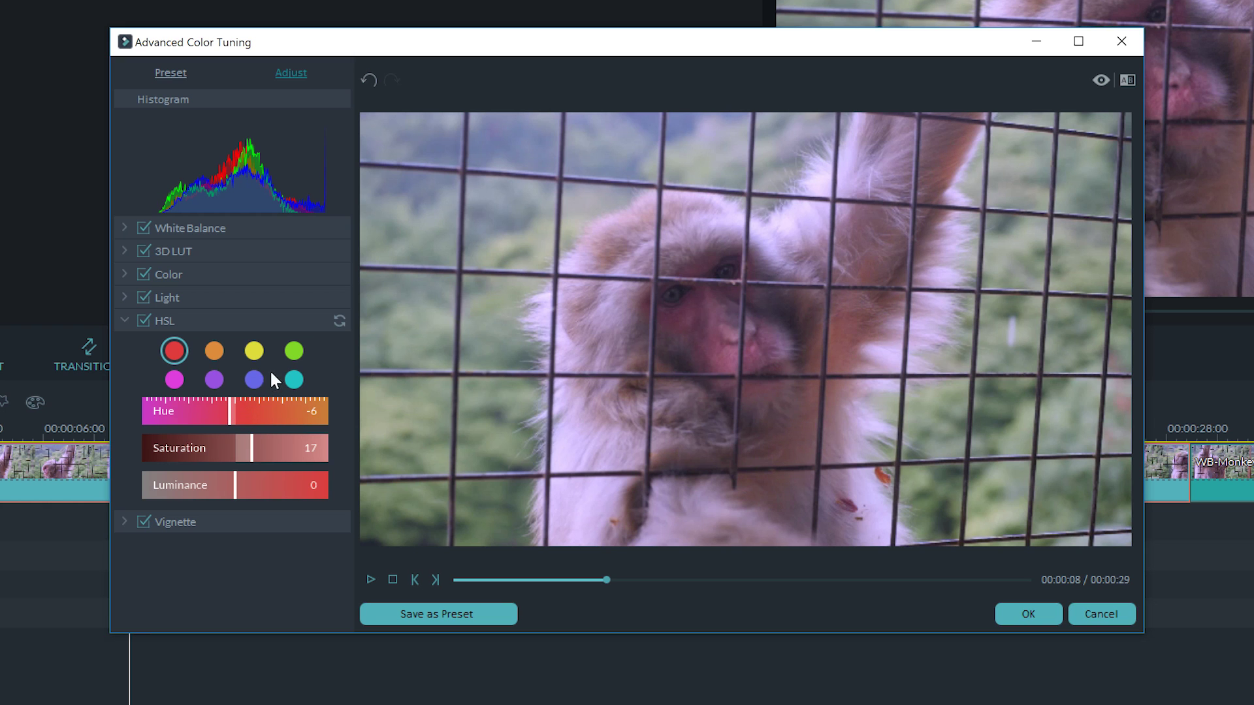
{"action": "left_click", "coordinate": [336, 320]}
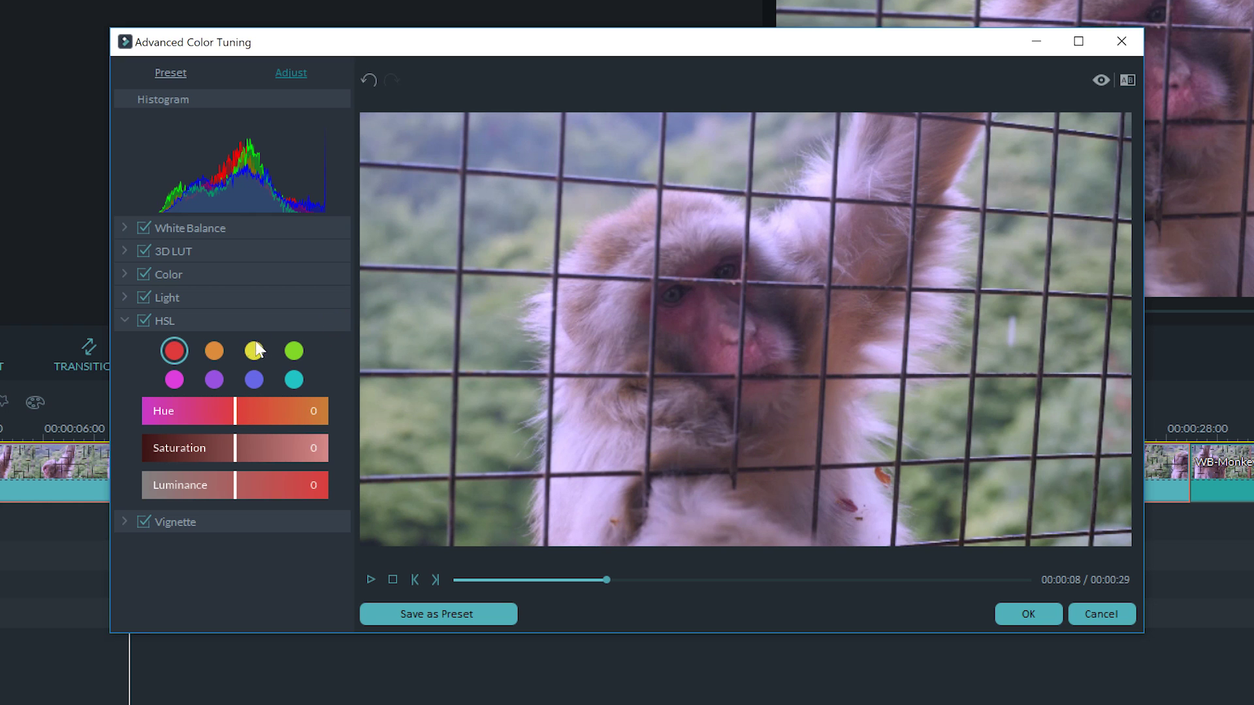
Step: Add a dark vignette with amount -40 and roundness 30
{"action": "left_click", "coordinate": [273, 346]}
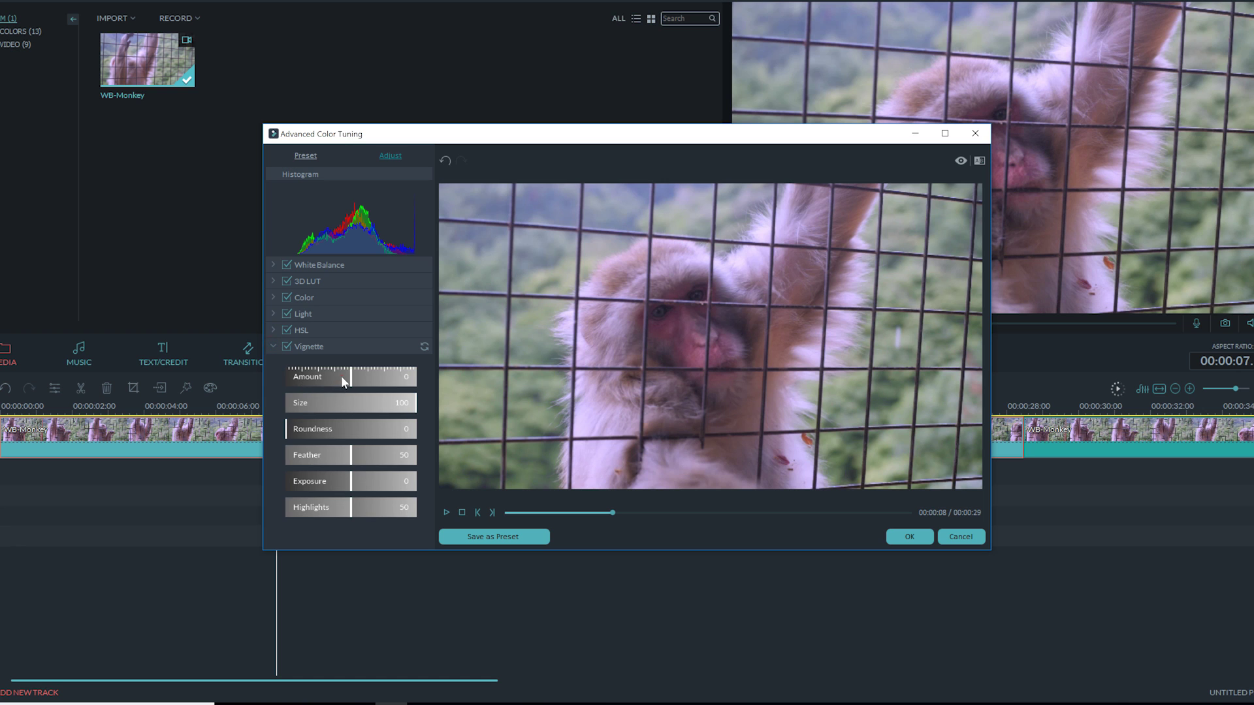
{"action": "mouse_move", "coordinate": [341, 375]}
{"action": "left_mouse_down"}
{"action": "mouse_move", "coordinate": [323, 376]}
{"action": "mouse_move", "coordinate": [411, 400]}
{"action": "left_mouse_up"}
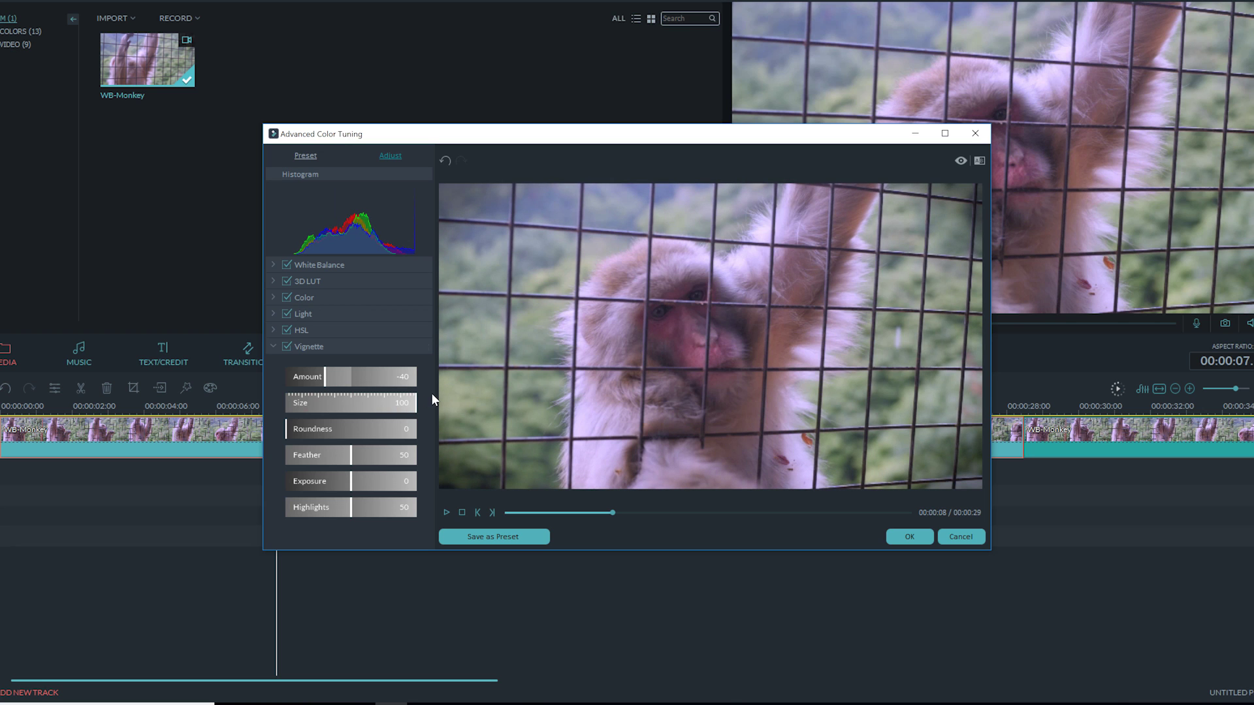
{"action": "mouse_move", "coordinate": [339, 428]}
{"action": "left_mouse_down"}
{"action": "mouse_move", "coordinate": [329, 429]}
{"action": "mouse_move", "coordinate": [346, 447]}
{"action": "mouse_move", "coordinate": [363, 444]}
{"action": "mouse_move", "coordinate": [363, 483]}
{"action": "mouse_move", "coordinate": [339, 512]}
{"action": "left_mouse_up"}
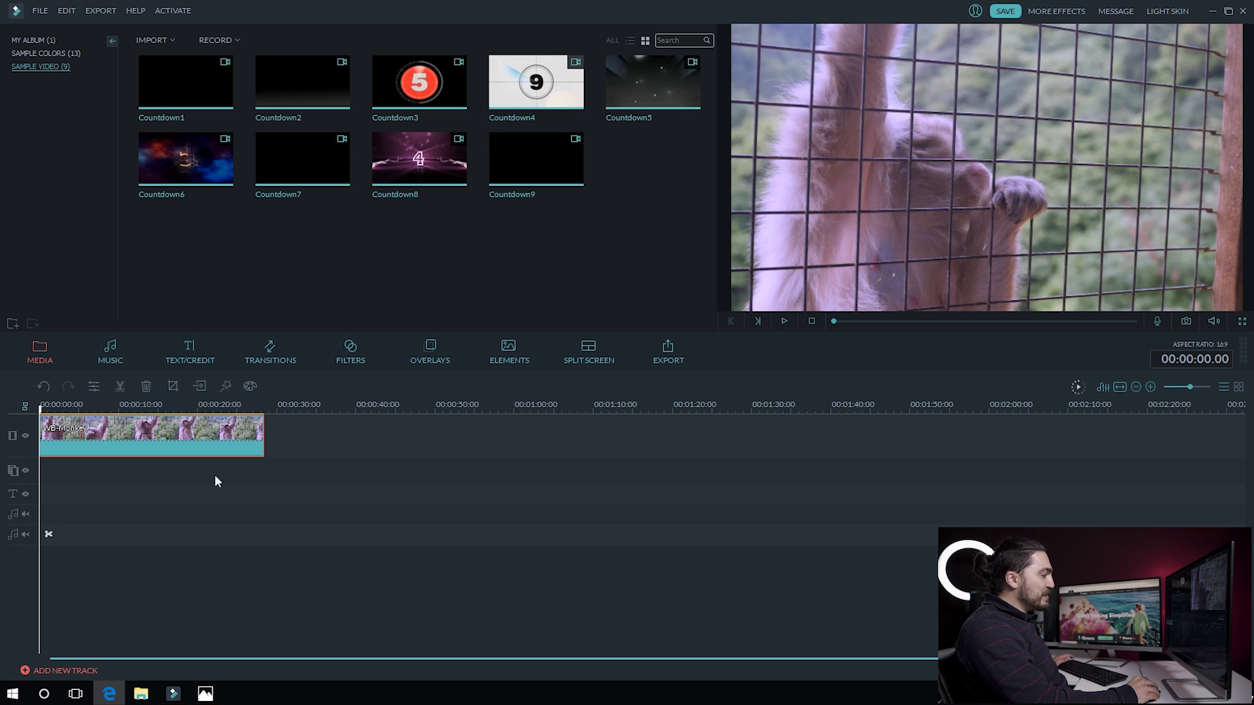
Step: Reopen the monkey clip's video settings and its Advanced Color Tuning window
{"action": "double_click", "coordinate": [209, 444]}
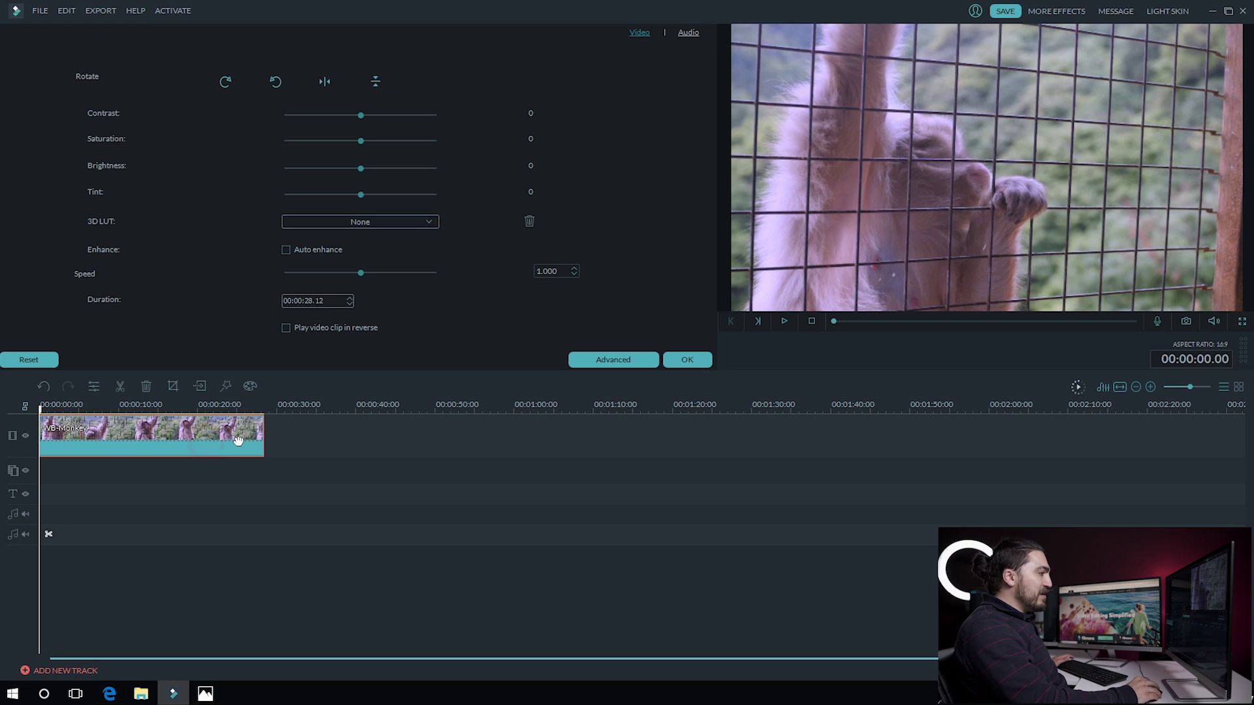
{"action": "left_click", "coordinate": [615, 358]}
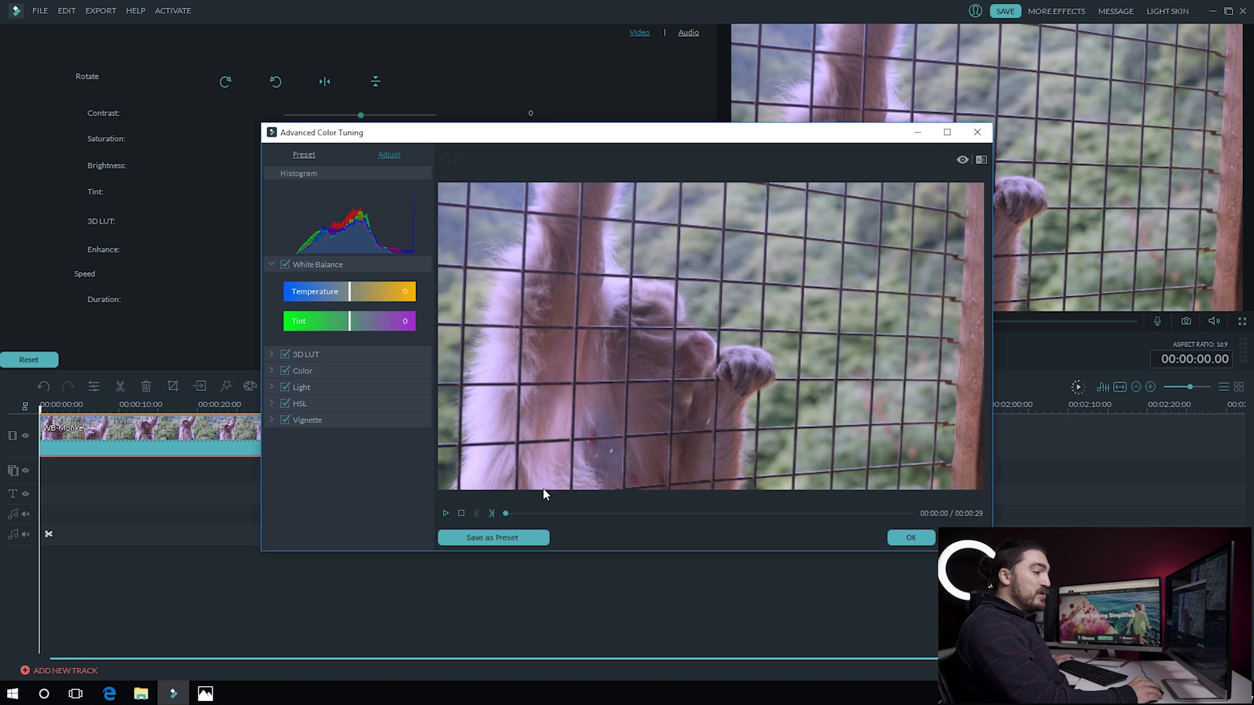
Step: Scrub the preview to the monkey's face at 00:00:08, then test Exposure and return it near 0
{"action": "left_click_drag", "start_coordinate": [506, 513], "coordinate": [622, 513]}
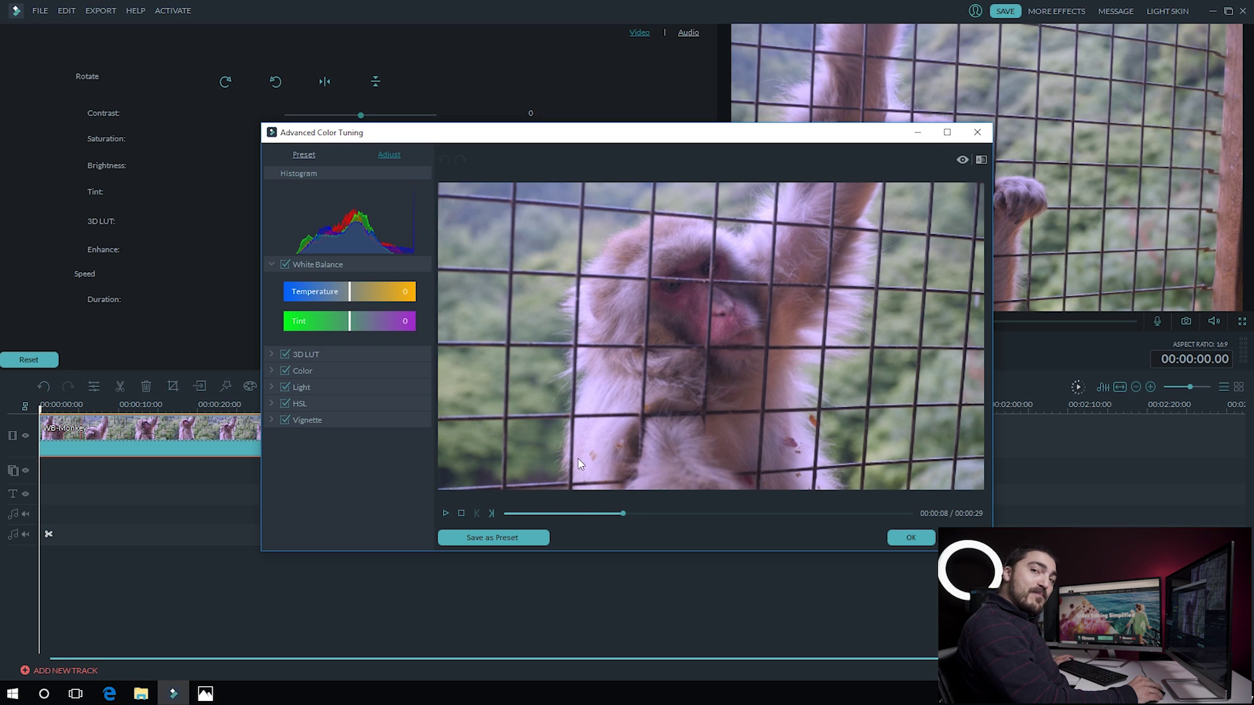
{"action": "mouse_move", "coordinate": [302, 370]}
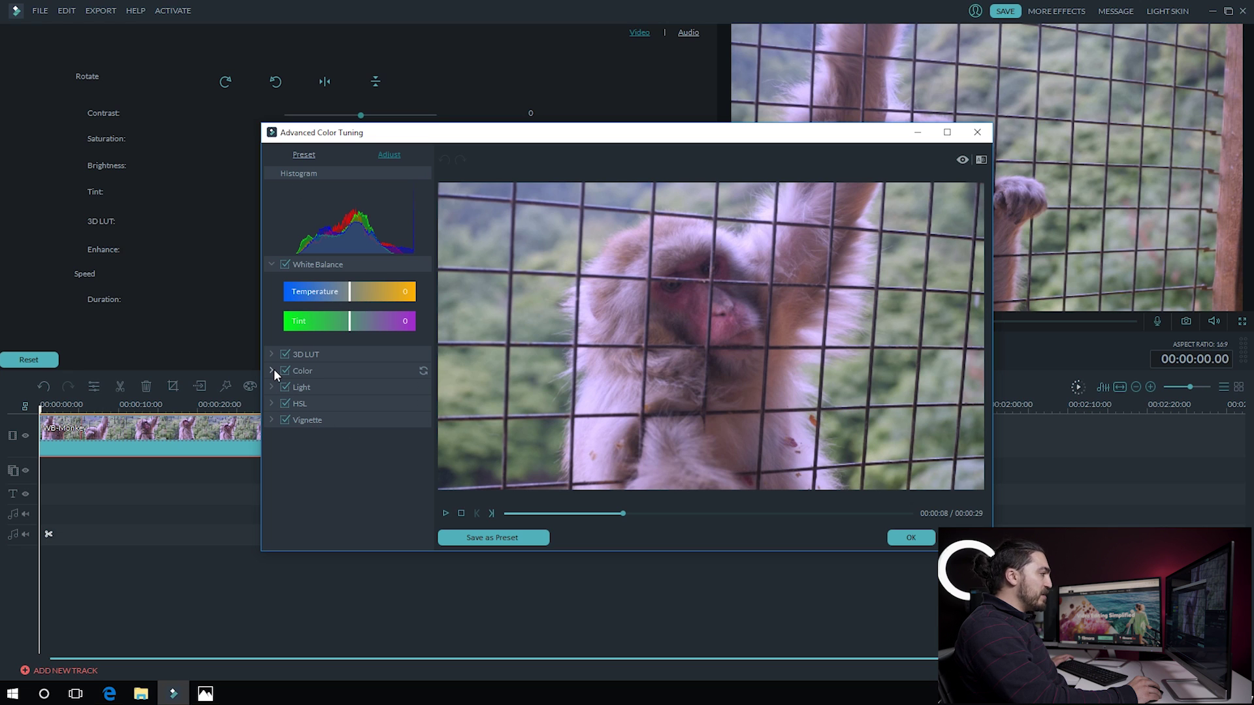
{"action": "left_click", "coordinate": [272, 404]}
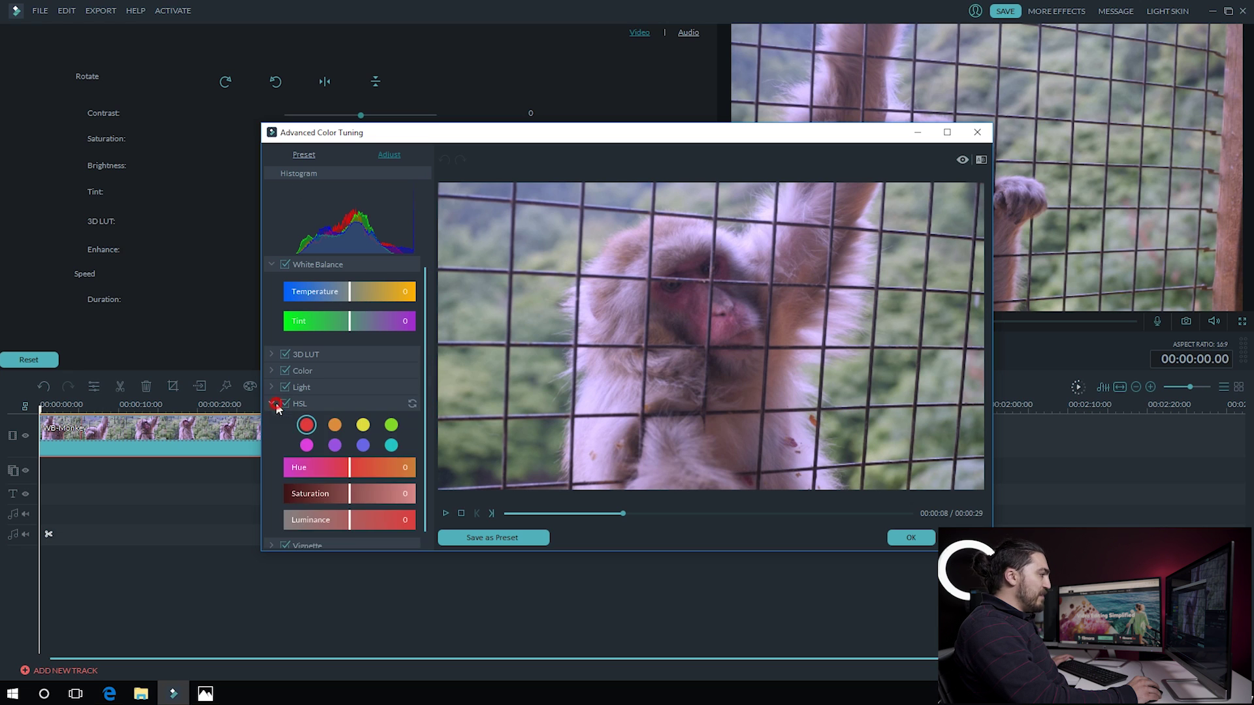
{"action": "left_click", "coordinate": [272, 372]}
{"action": "left_click_drag", "start_coordinate": [351, 401], "coordinate": [391, 405]}
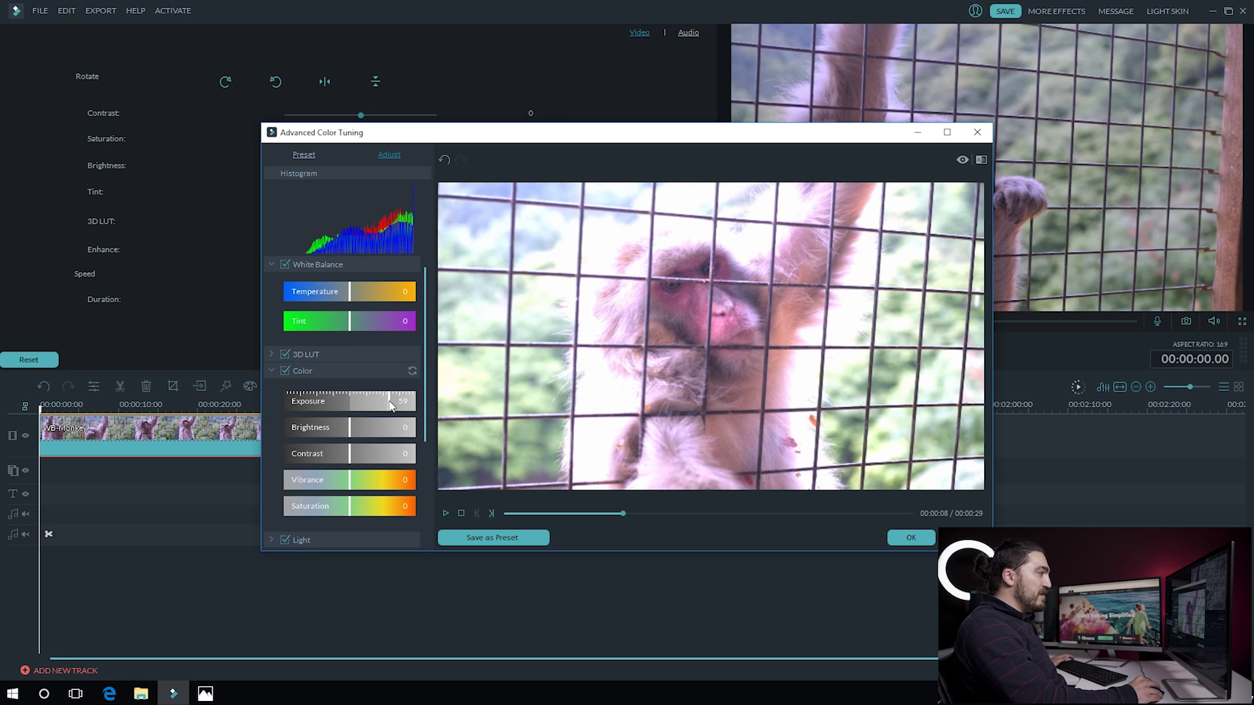
{"action": "mouse_move", "coordinate": [389, 403]}
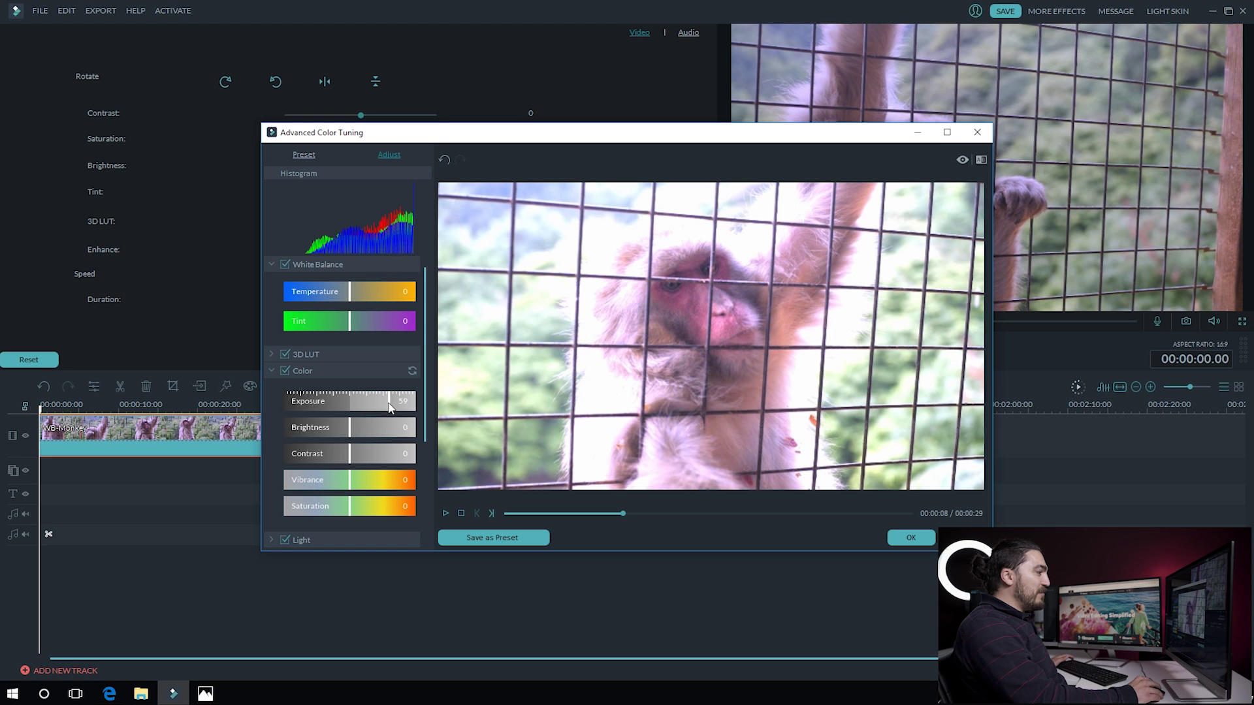
{"action": "left_click_drag", "start_coordinate": [391, 405], "coordinate": [349, 409]}
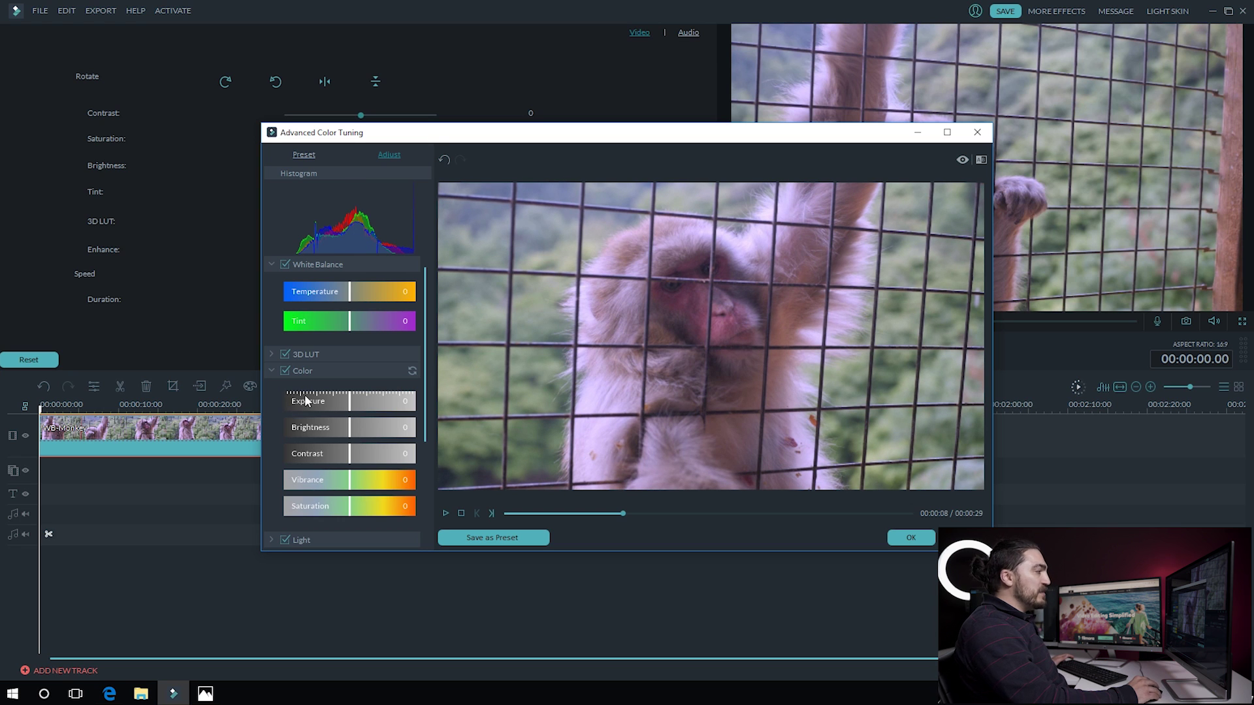
{"action": "mouse_move", "coordinate": [350, 291]}
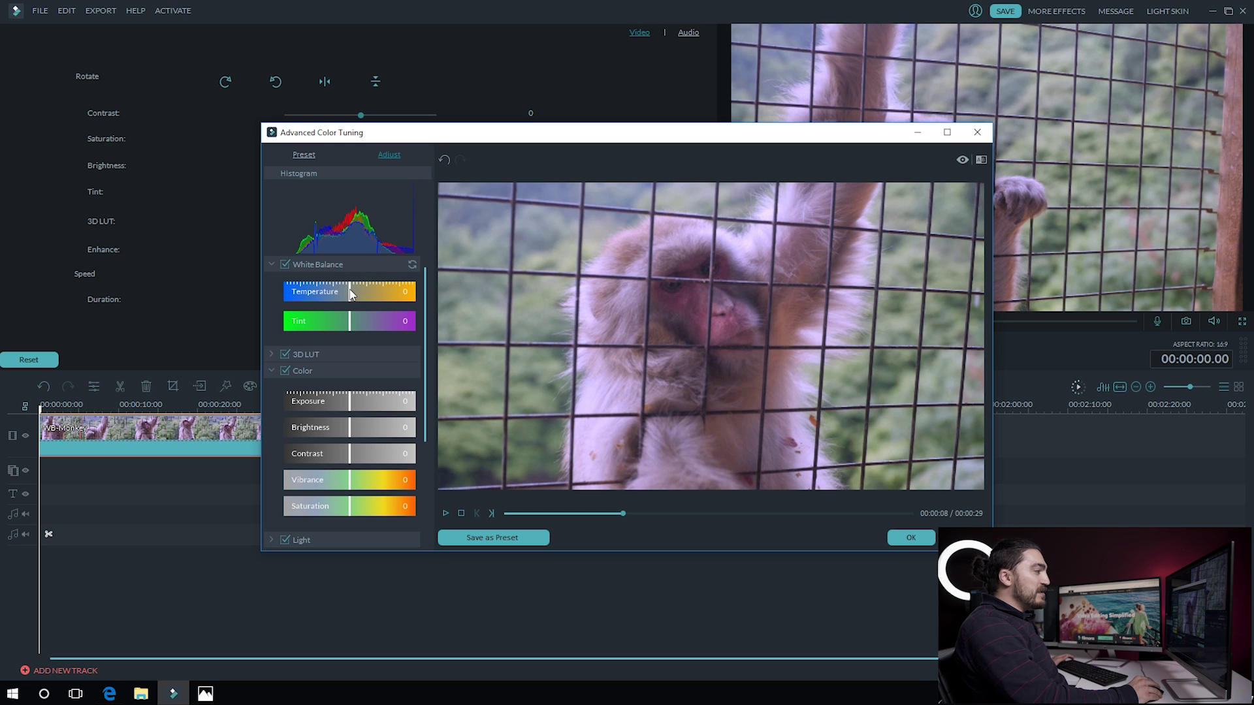
Step: Raise the White Balance Temperature to 47 for a warmer look
{"action": "mouse_move", "coordinate": [350, 291]}
{"action": "left_mouse_down"}
{"action": "mouse_move", "coordinate": [395, 294]}
{"action": "mouse_move", "coordinate": [383, 299]}
{"action": "left_mouse_up"}
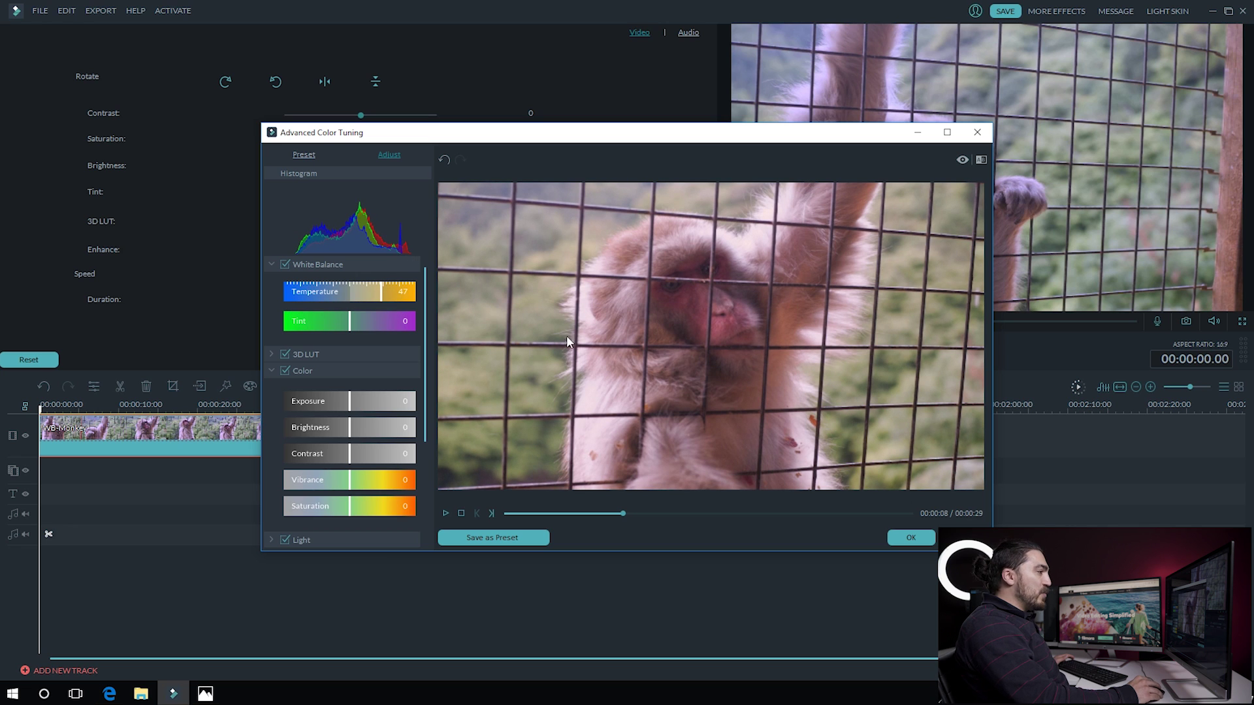
Step: Select the green HSL swatch and raise green saturation to about 53, then collapse HSL
{"action": "left_click_drag", "start_coordinate": [425, 357], "coordinate": [429, 405]}
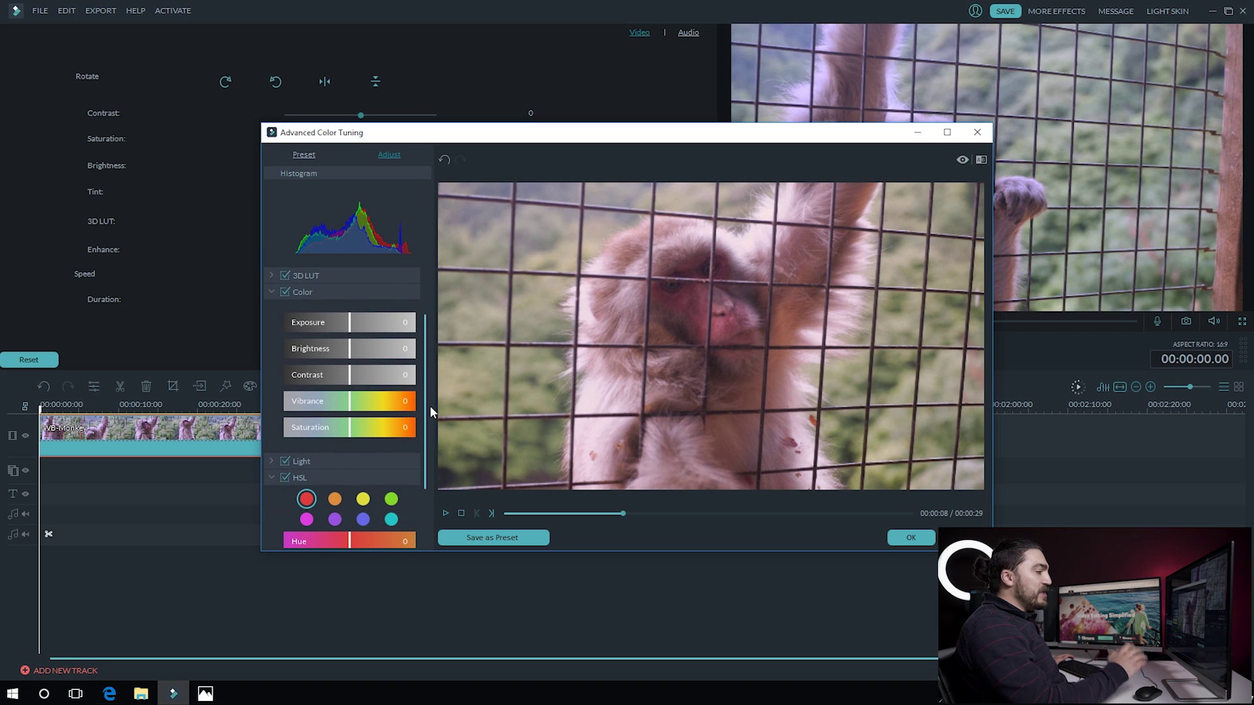
{"action": "left_click_drag", "start_coordinate": [424, 406], "coordinate": [425, 440]}
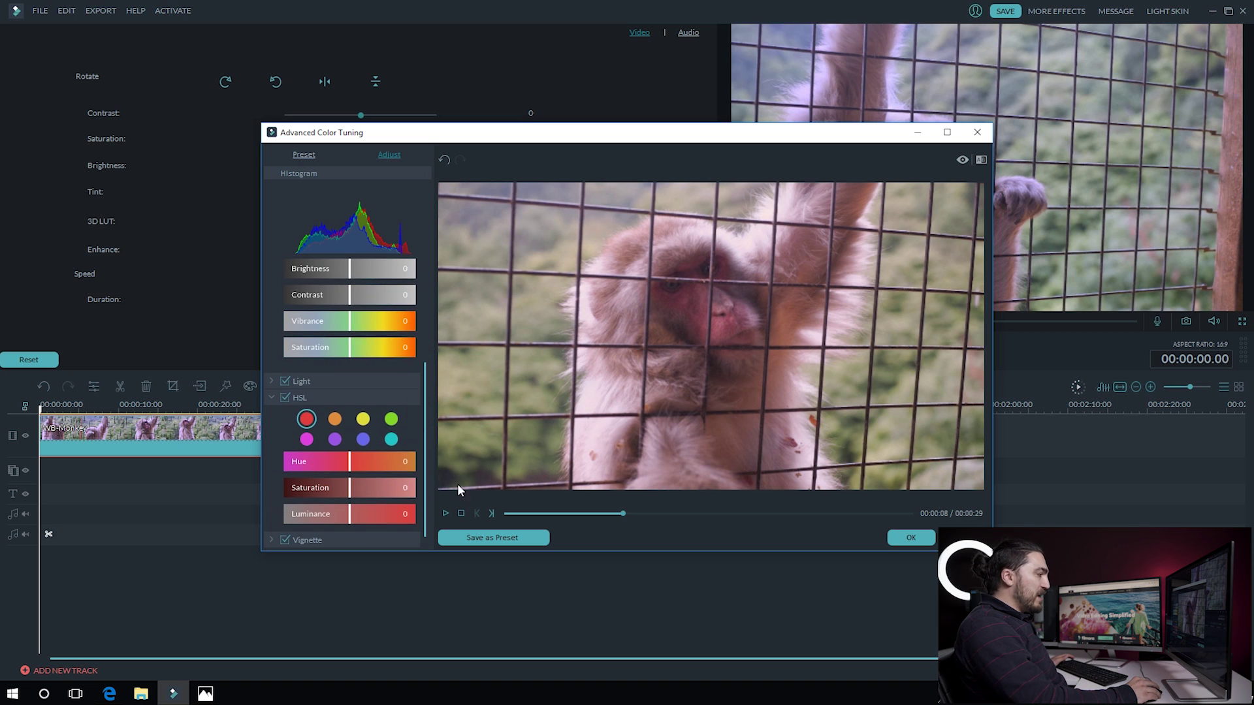
{"action": "left_click", "coordinate": [391, 418]}
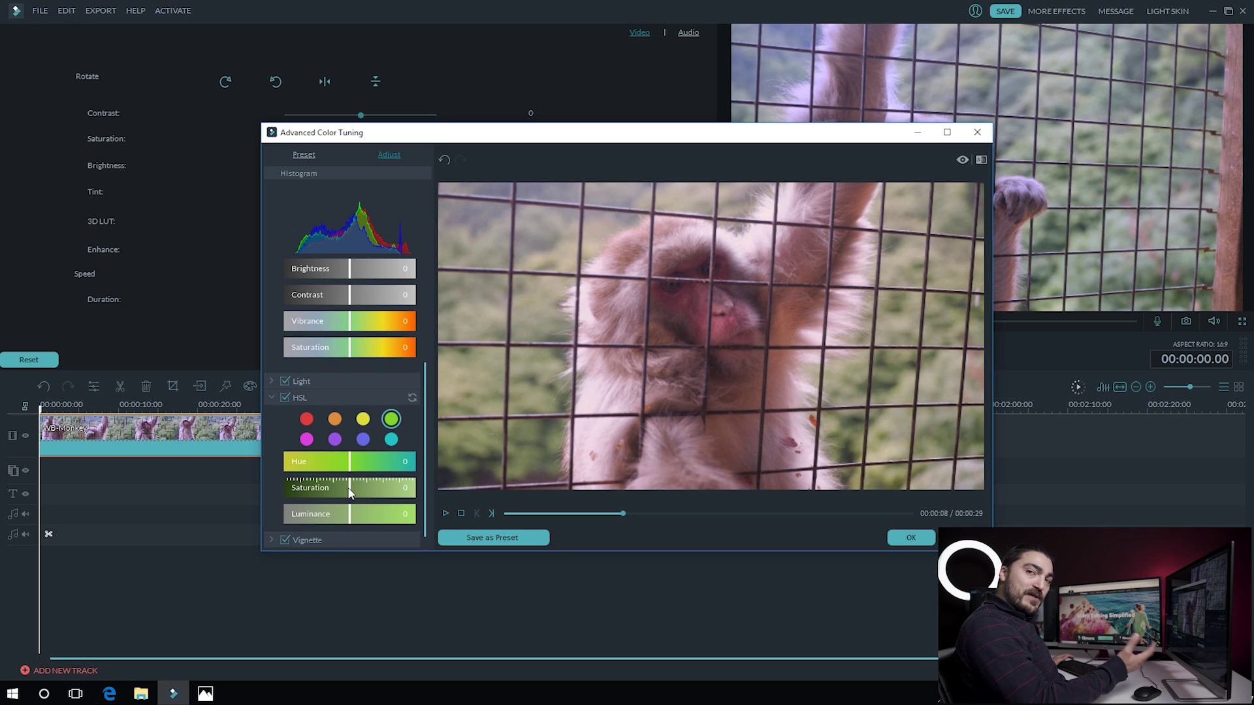
{"action": "mouse_move", "coordinate": [350, 491]}
{"action": "left_mouse_down"}
{"action": "mouse_move", "coordinate": [385, 497]}
{"action": "mouse_move", "coordinate": [328, 509]}
{"action": "left_mouse_up"}
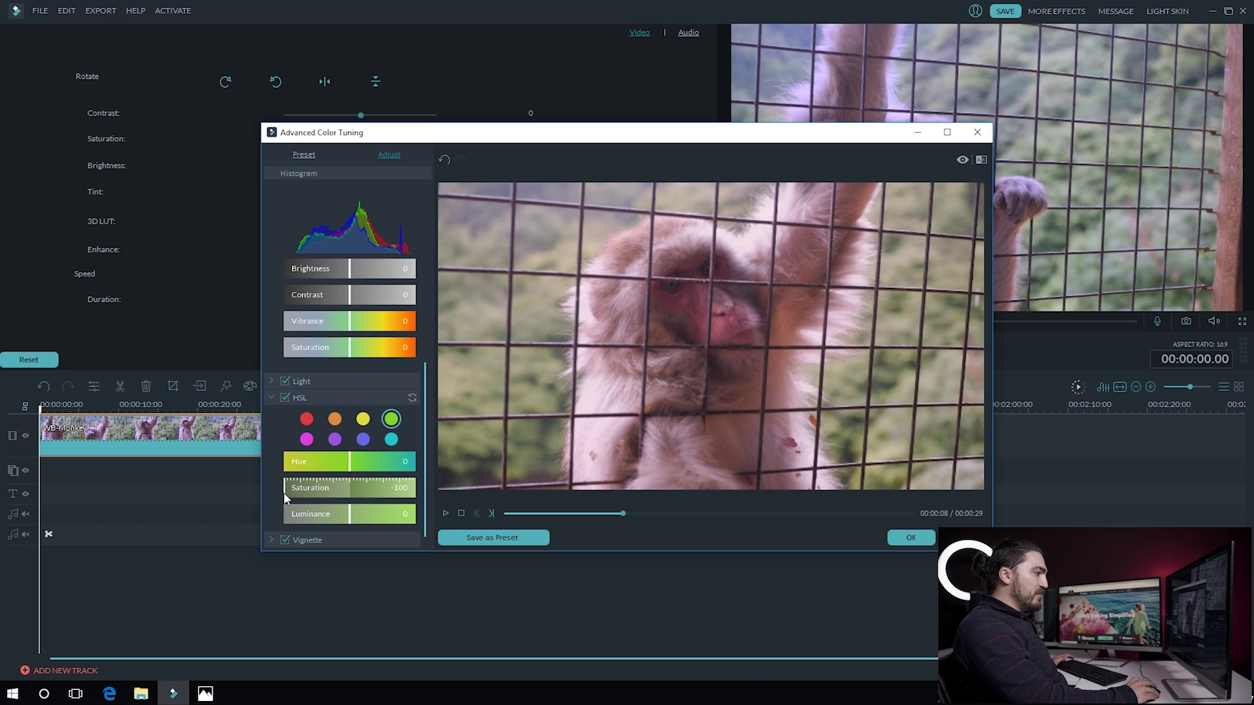
{"action": "mouse_move", "coordinate": [286, 494]}
{"action": "left_mouse_down"}
{"action": "mouse_move", "coordinate": [408, 494]}
{"action": "mouse_move", "coordinate": [386, 494]}
{"action": "left_mouse_up"}
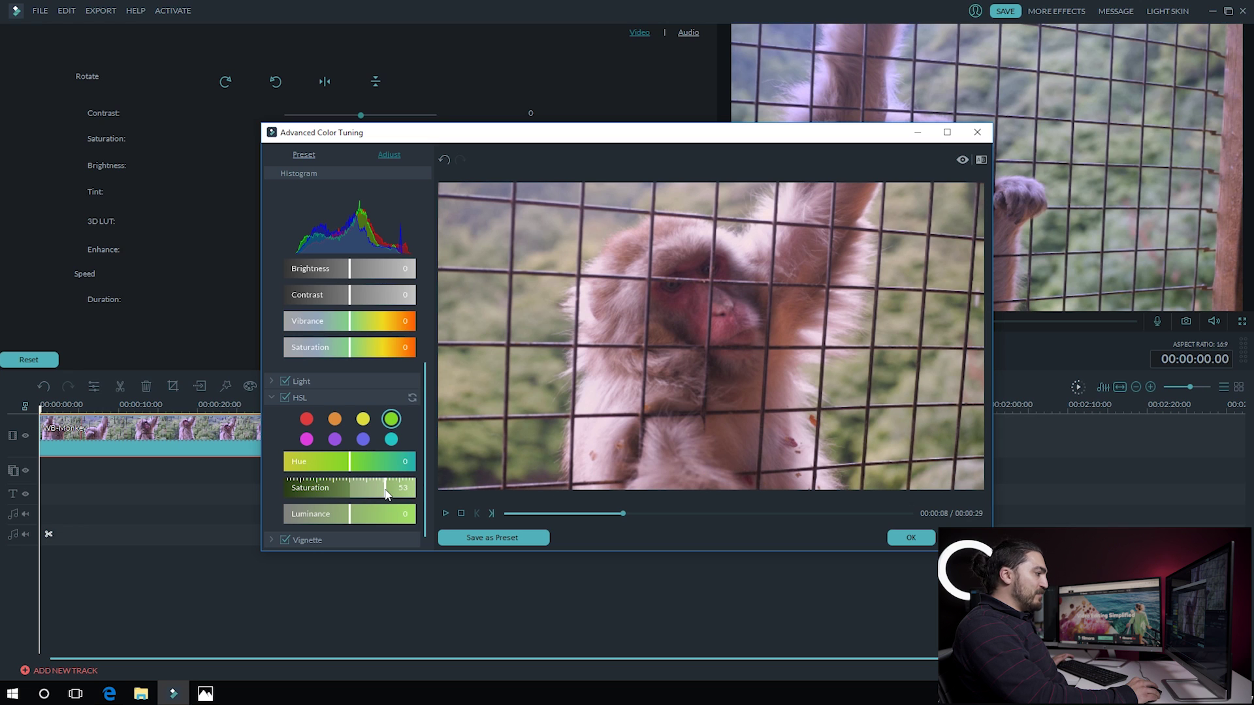
{"action": "left_click", "coordinate": [272, 396]}
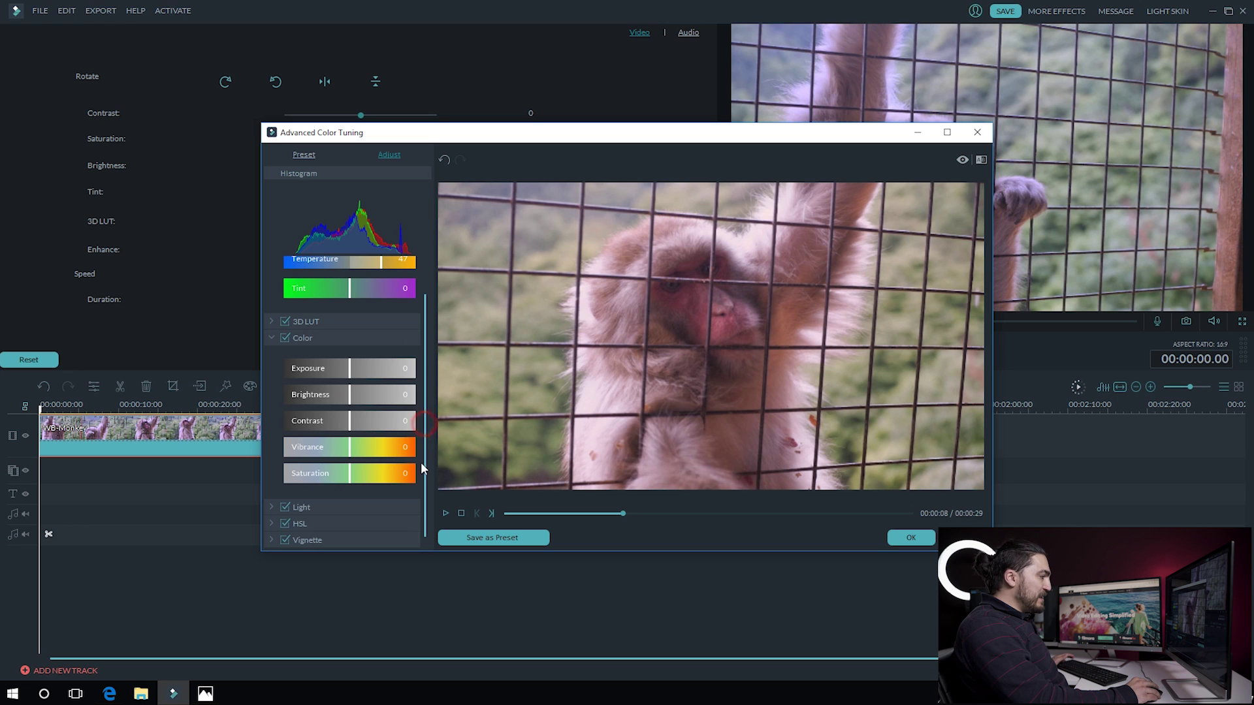
Step: Compare Walking Dead and Sparta 300 LUTs, settle on Star Wars, and ease temperature to 31
{"action": "left_click", "coordinate": [271, 323]}
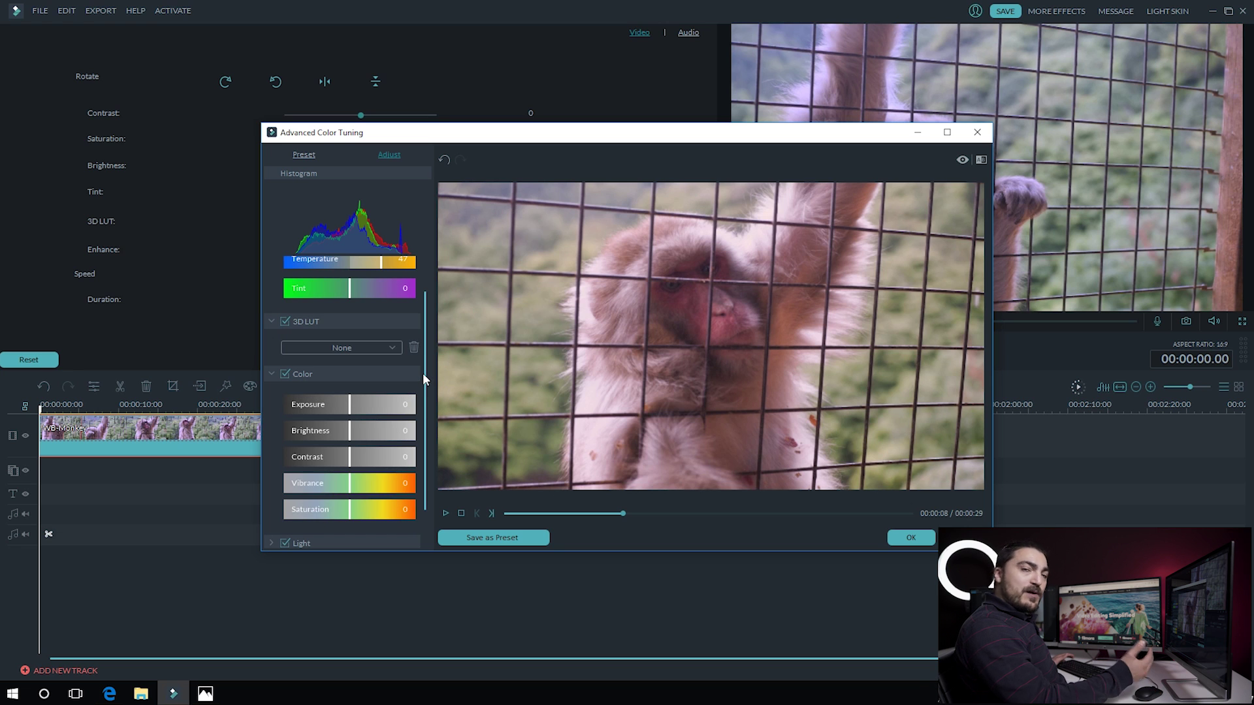
{"action": "left_click", "coordinate": [392, 348]}
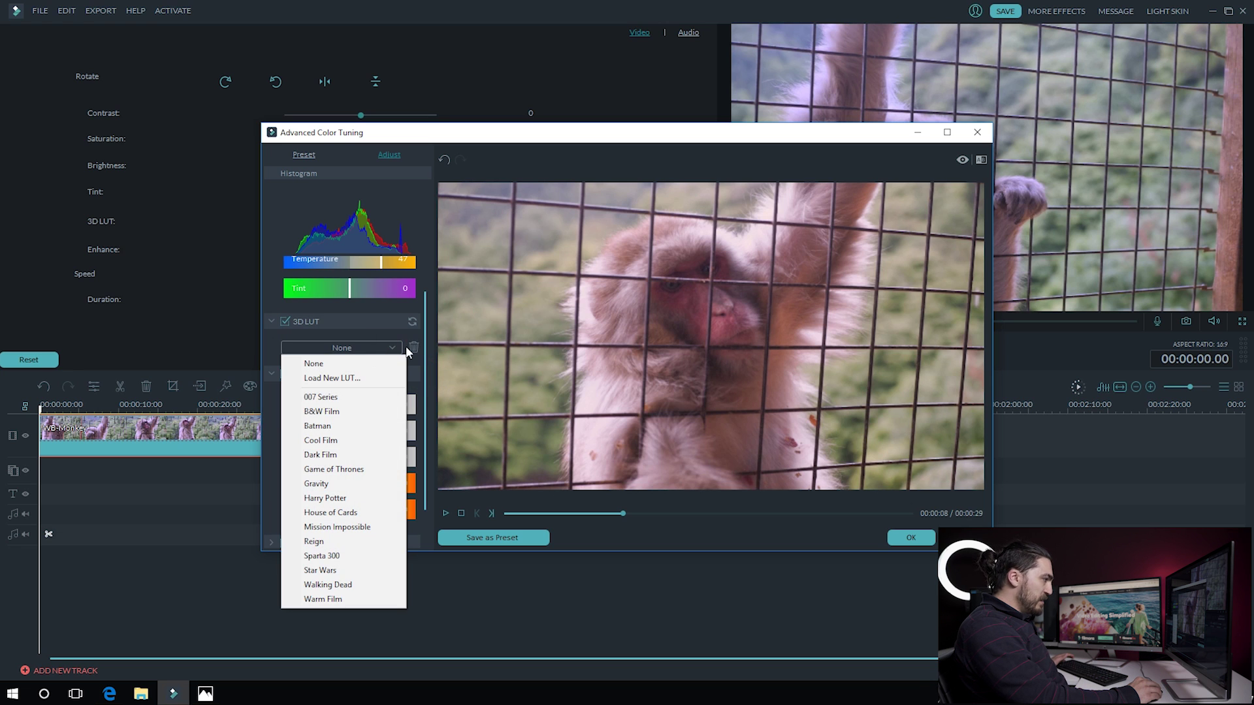
{"action": "left_click", "coordinate": [366, 584]}
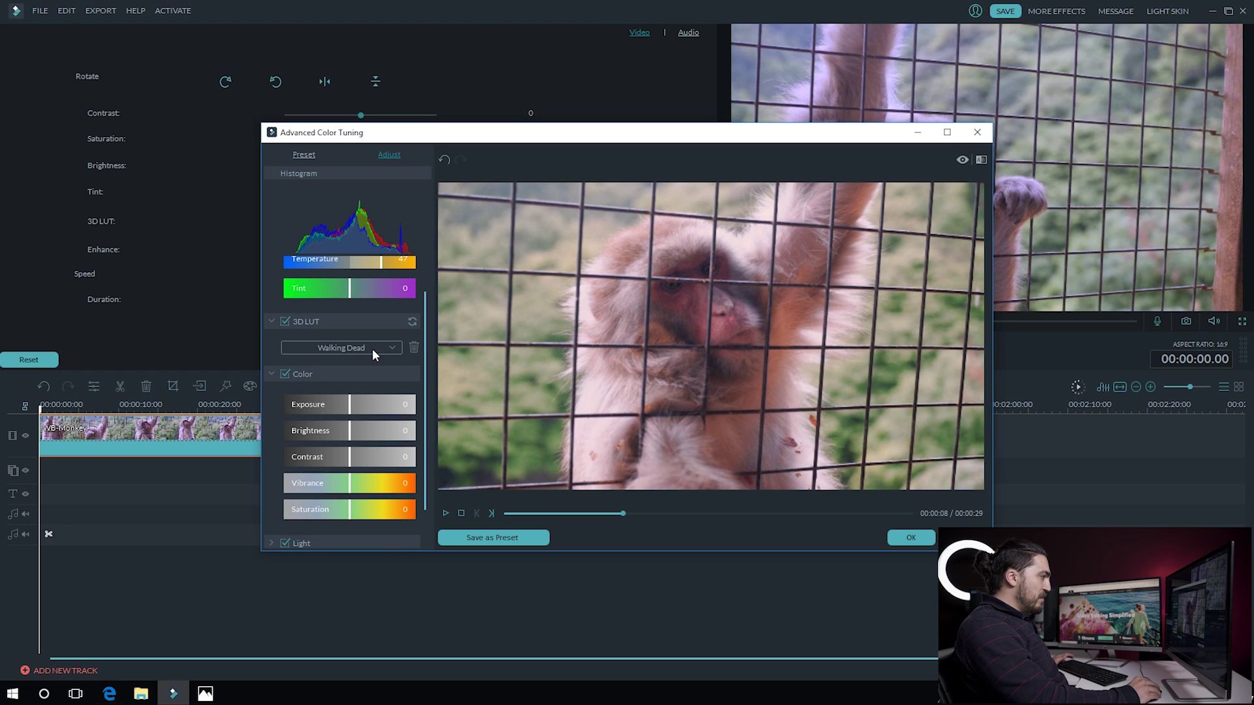
{"action": "left_click", "coordinate": [372, 349]}
{"action": "left_click", "coordinate": [381, 571]}
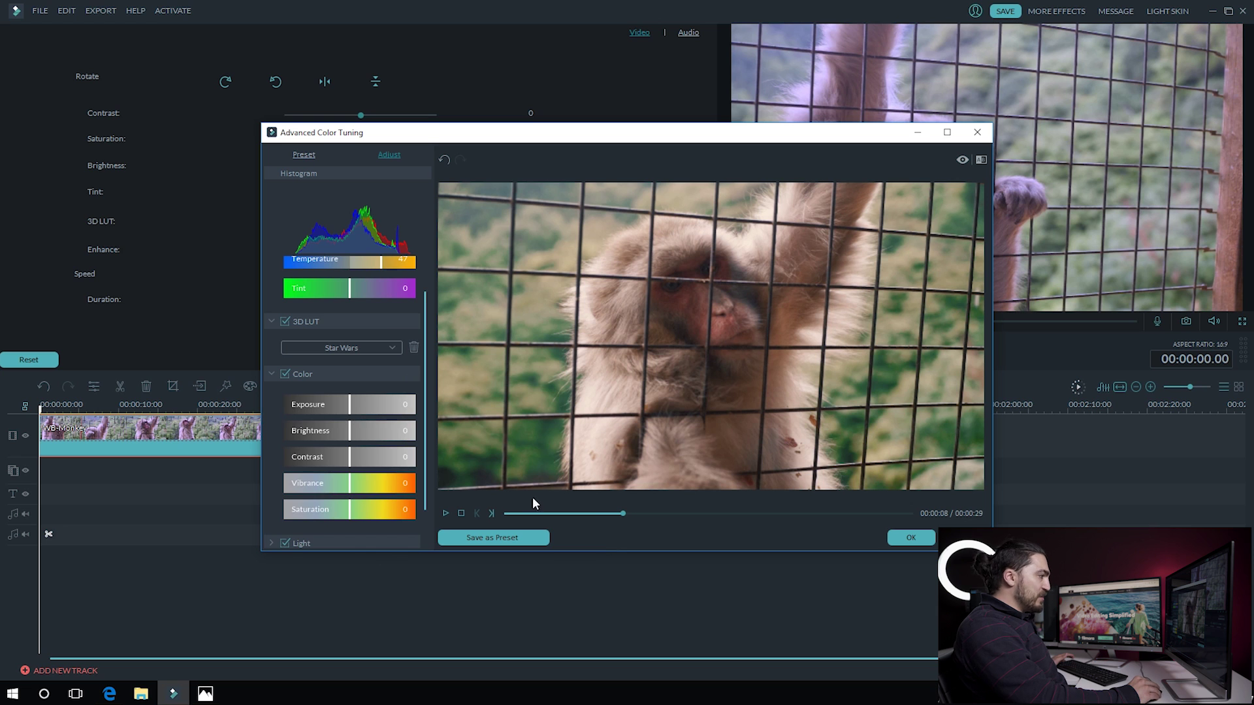
{"action": "left_click", "coordinate": [394, 348]}
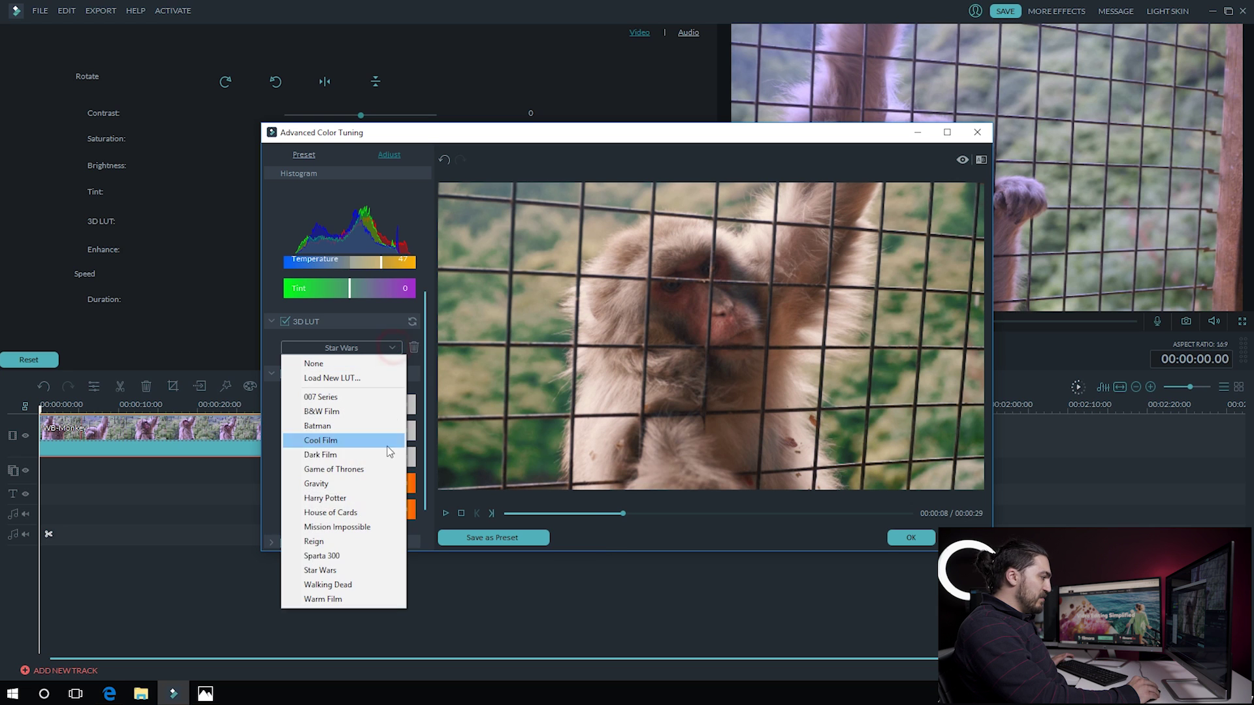
{"action": "left_click", "coordinate": [377, 554]}
{"action": "left_click", "coordinate": [351, 352]}
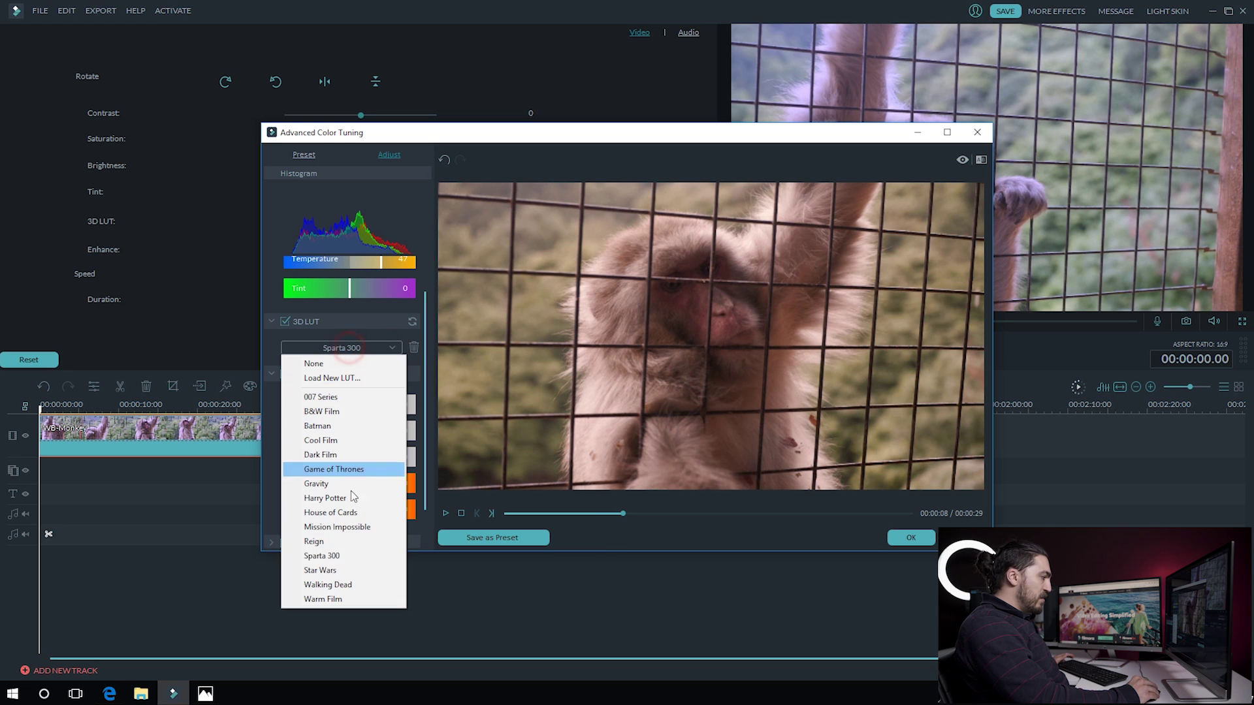
{"action": "left_click", "coordinate": [356, 572]}
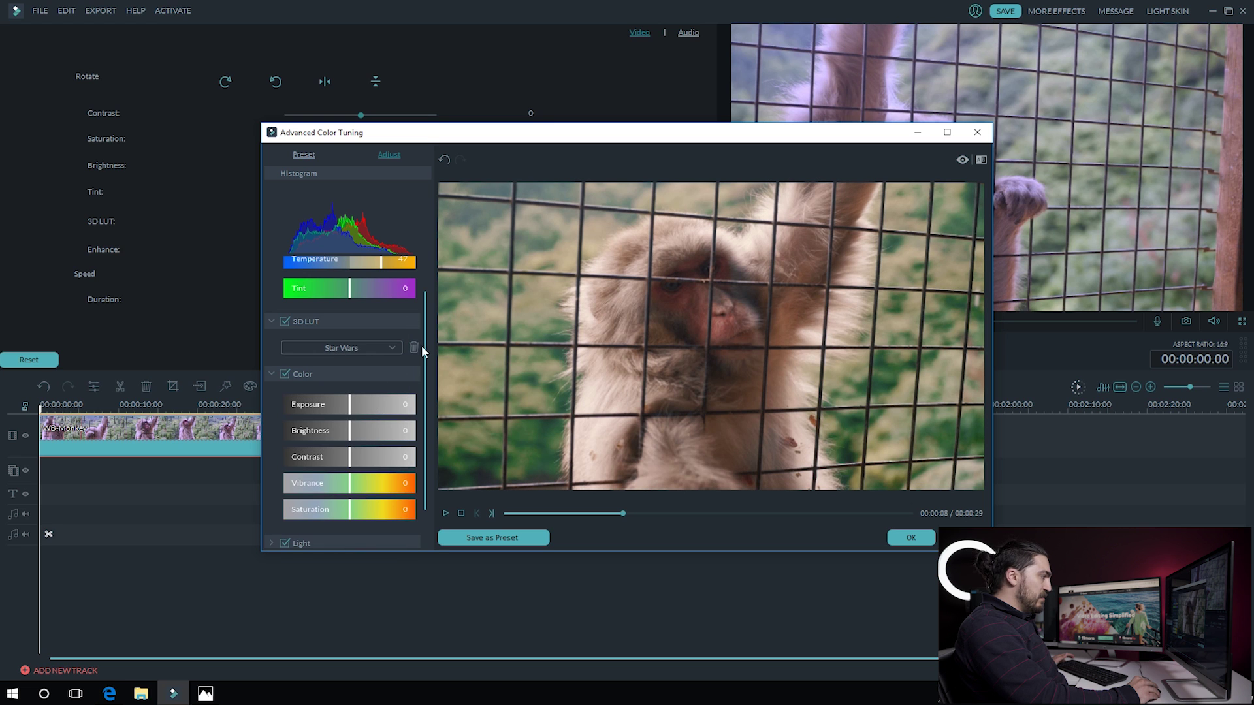
{"action": "mouse_move", "coordinate": [421, 345]}
{"action": "left_mouse_down"}
{"action": "mouse_move", "coordinate": [425, 261]}
{"action": "mouse_move", "coordinate": [372, 291]}
{"action": "left_mouse_up"}
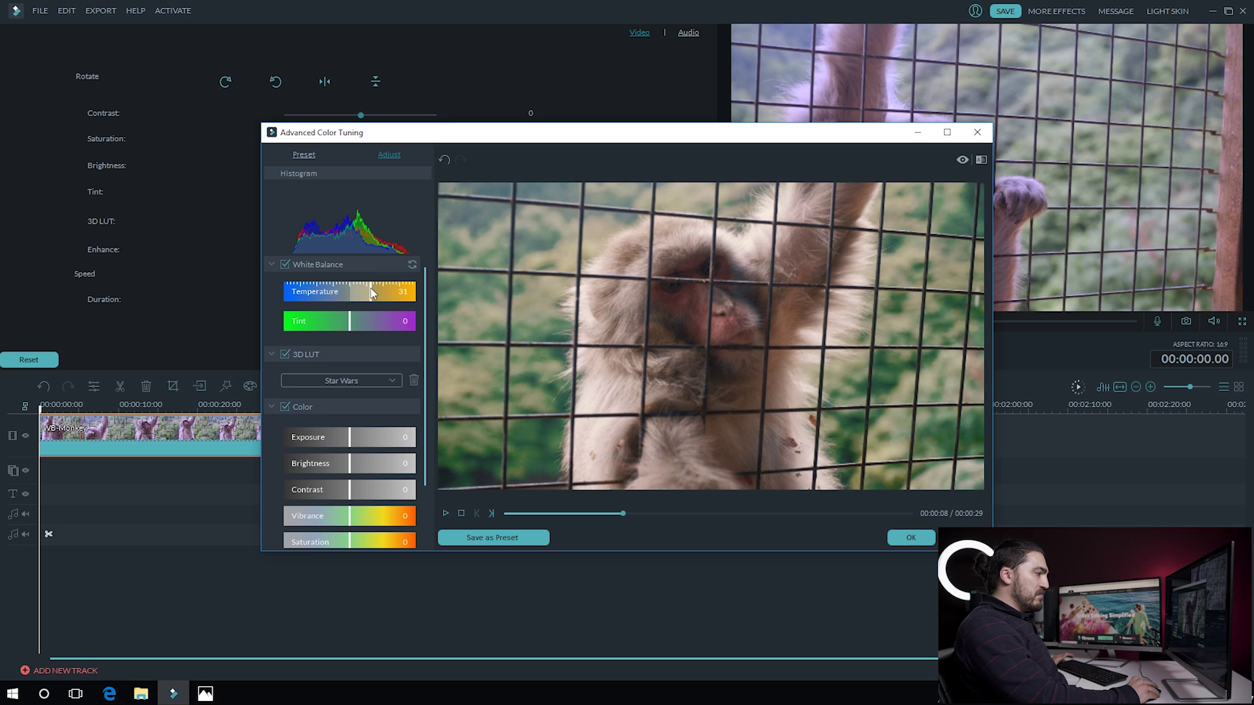
Step: Confirm the Star Wars grade and close Advanced Color Tuning with OK
{"action": "left_click", "coordinate": [923, 537]}
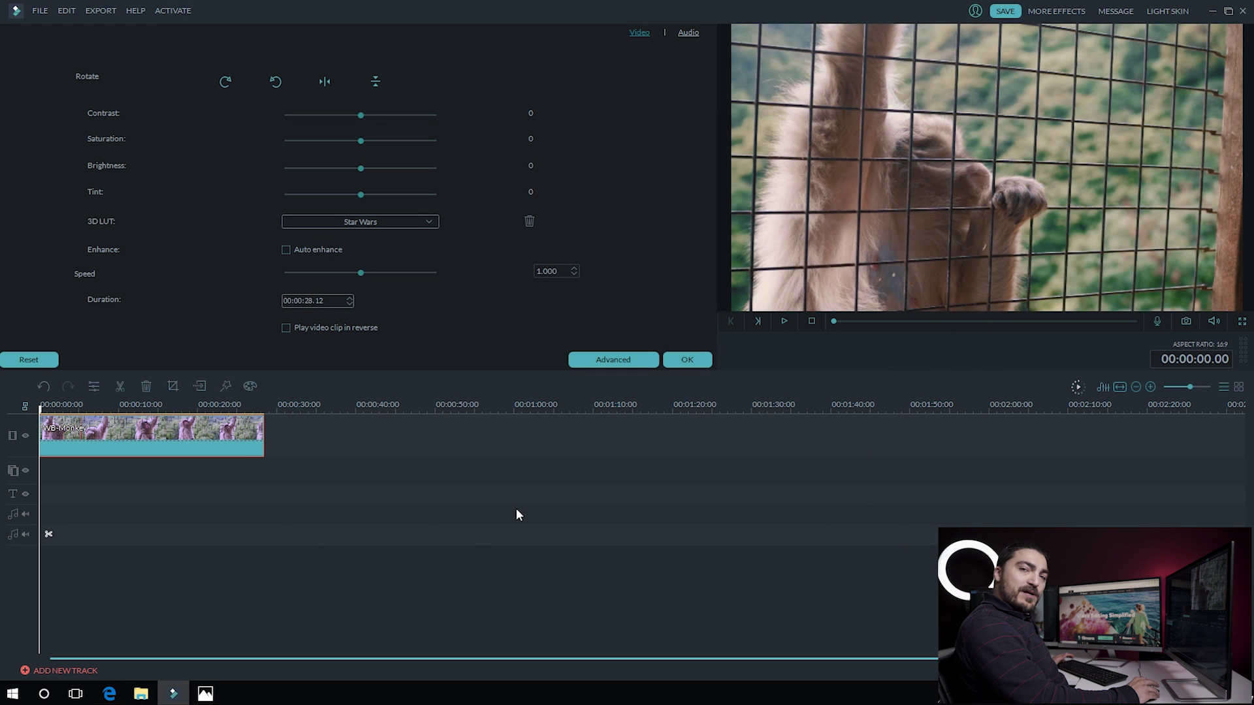